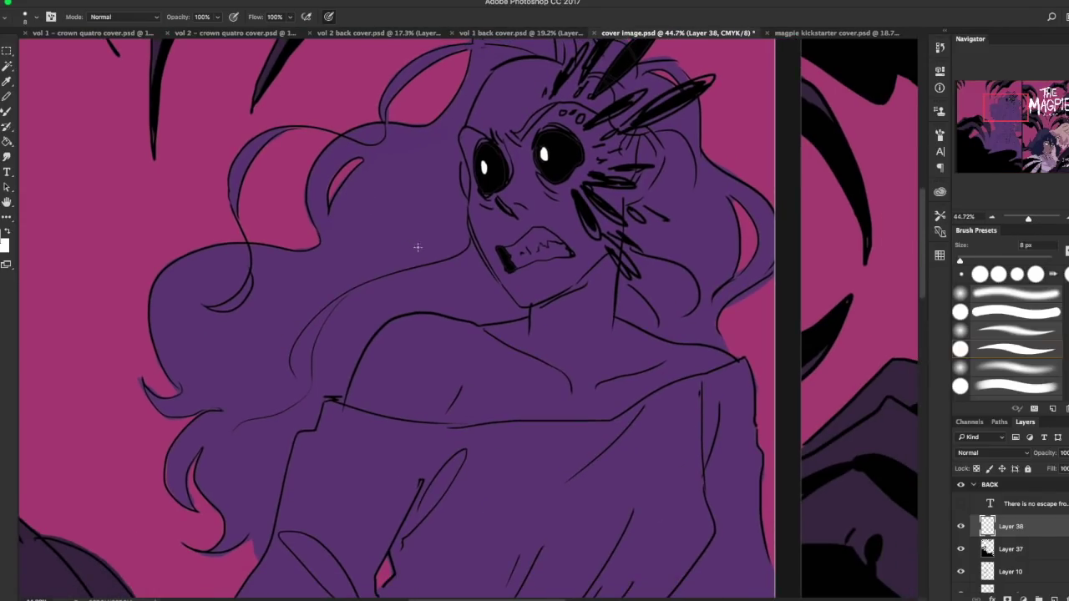
# Enlarge the brush to 80 px and fill the dark areas of both of the figure's eyes with black
pyautogui.moveTo(407, 254); pyautogui.dragTo(404, 274)
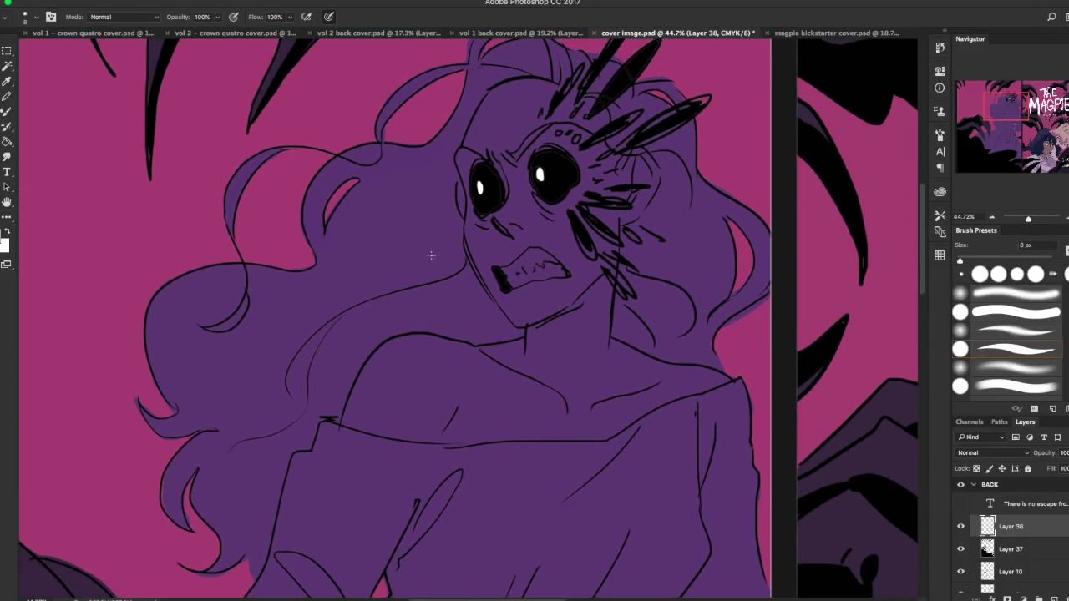
pyautogui.click(2, 238)
pyautogui.moveTo(237, 378); pyautogui.dragTo(201, 418)
pyautogui.click(493, 242)
pyautogui.press(']')
pyautogui.press(']')
pyautogui.press(']')
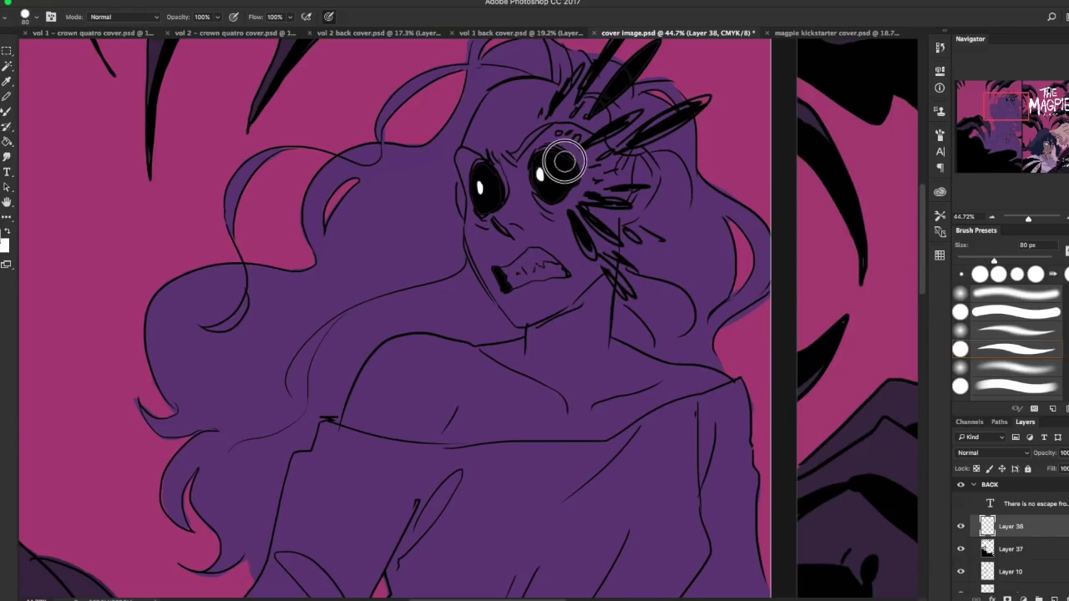
pyautogui.moveTo(536, 185)
pyautogui.mouseDown()
pyautogui.moveTo(561, 187)
pyautogui.moveTo(563, 164)
pyautogui.mouseUp()
pyautogui.moveTo(498, 177)
pyautogui.mouseDown()
pyautogui.moveTo(484, 209)
pyautogui.moveTo(477, 172)
pyautogui.moveTo(489, 200)
pyautogui.mouseUp()
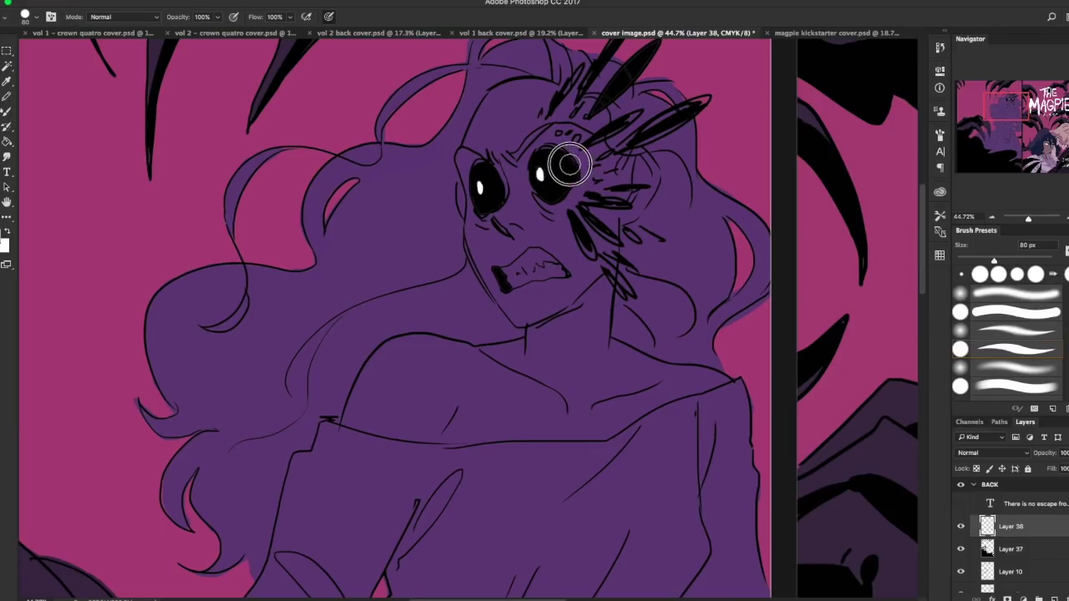
# Fill the large spikes radiating from the forehead and cheek with solid black and touch up the far eye's lower edge
pyautogui.moveTo(586, 144); pyautogui.dragTo(706, 97)
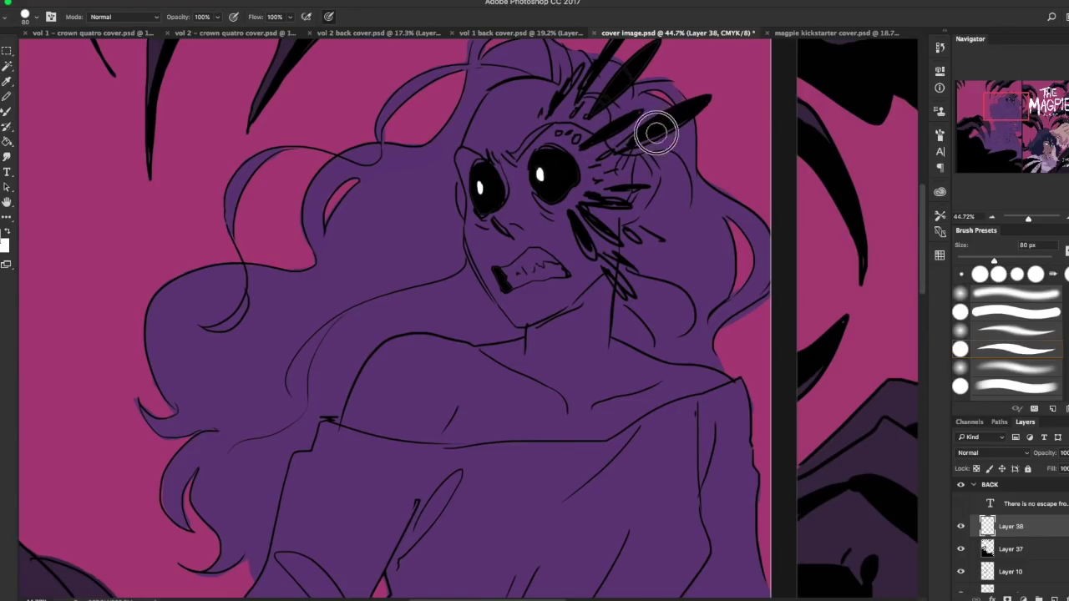
pyautogui.moveTo(612, 87); pyautogui.dragTo(649, 51)
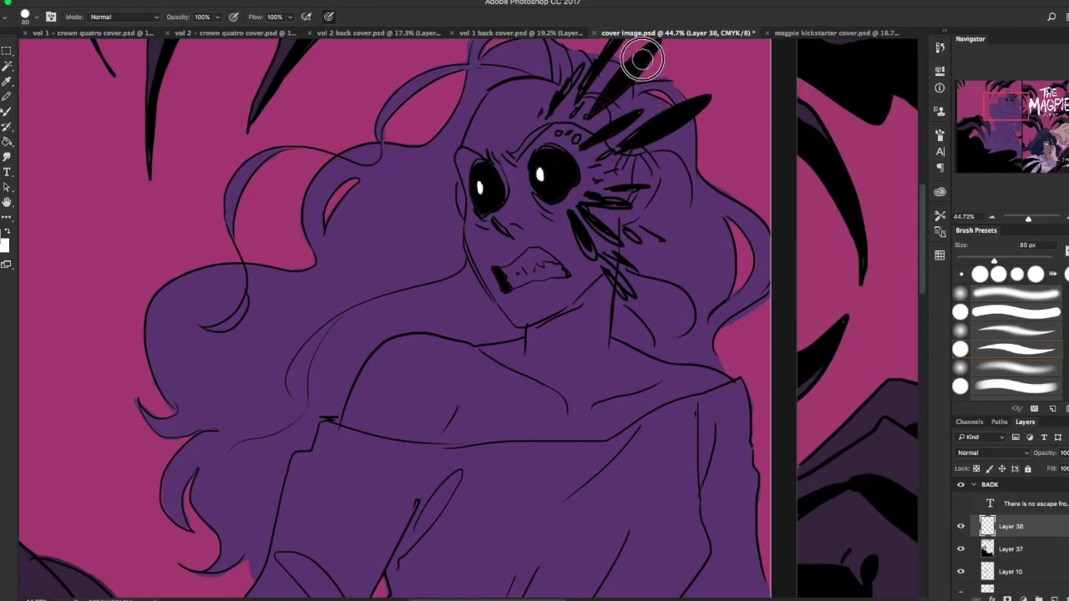
pyautogui.moveTo(582, 89)
pyautogui.mouseDown()
pyautogui.moveTo(572, 75)
pyautogui.moveTo(541, 115)
pyautogui.mouseUp()
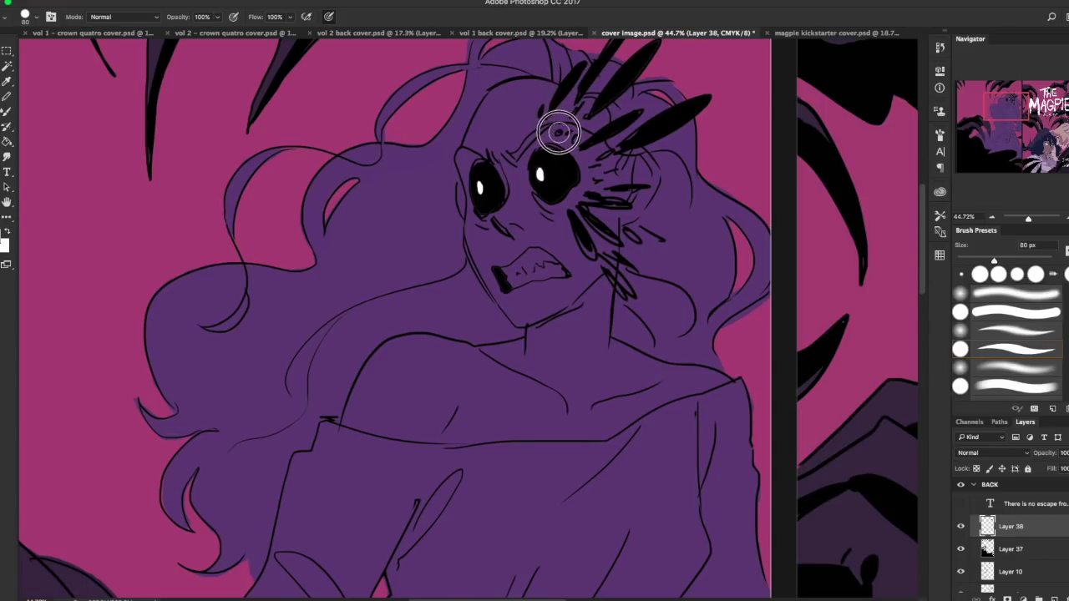
pyautogui.moveTo(580, 231)
pyautogui.mouseDown()
pyautogui.moveTo(587, 250)
pyautogui.moveTo(603, 227)
pyautogui.mouseUp()
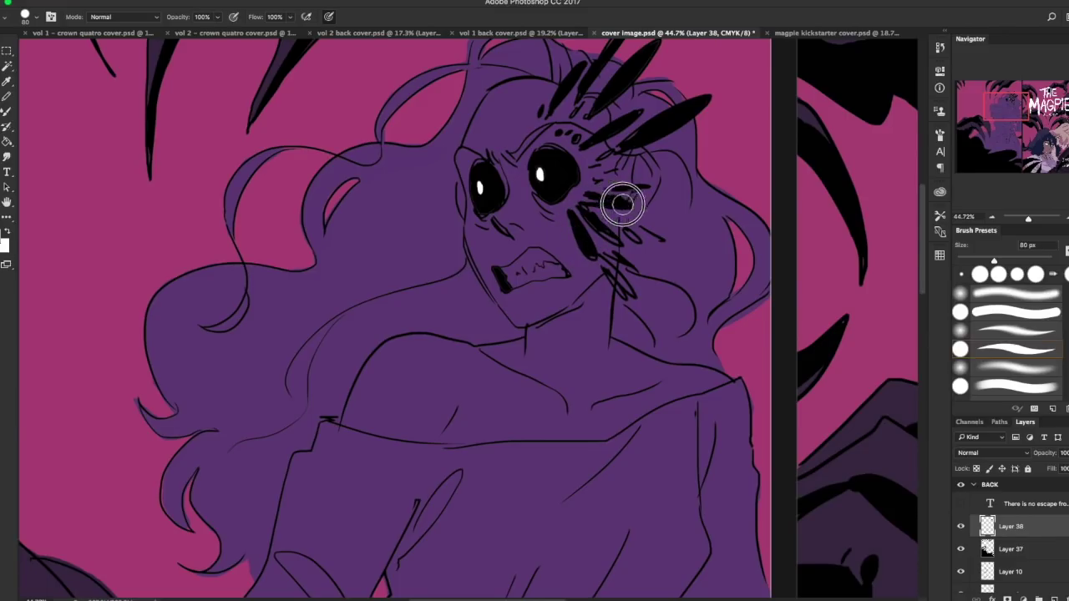
pyautogui.moveTo(496, 204)
pyautogui.mouseDown()
pyautogui.moveTo(480, 212)
pyautogui.moveTo(468, 191)
pyautogui.moveTo(483, 211)
pyautogui.mouseUp()
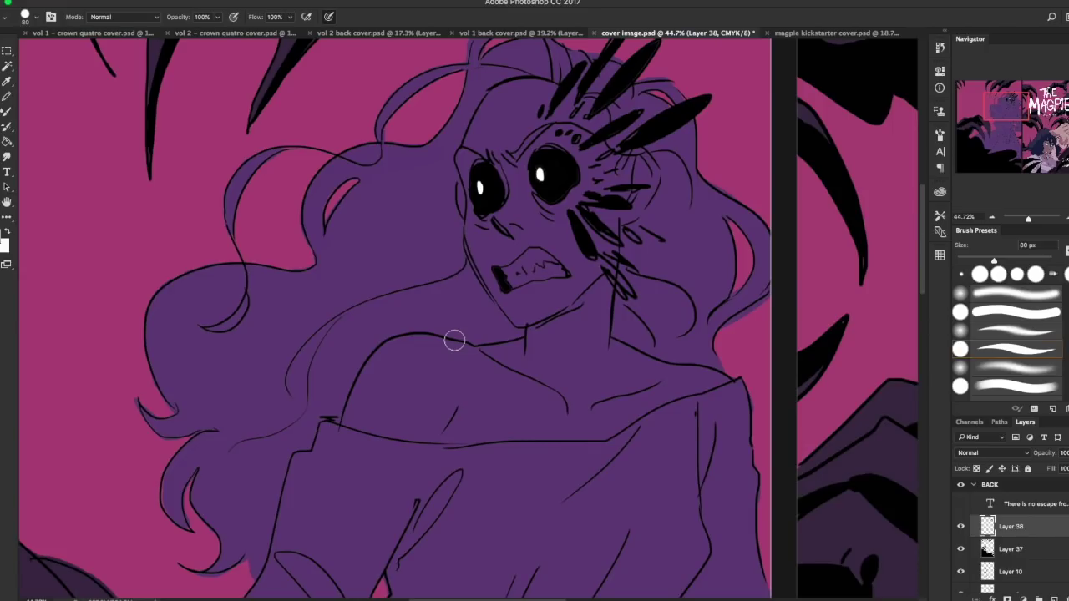
# Fill the small spikes and dots between the large spikes above and beside the near eye with black
pyautogui.moveTo(573, 113)
pyautogui.mouseDown()
pyautogui.moveTo(583, 98)
pyautogui.moveTo(572, 114)
pyautogui.mouseUp()
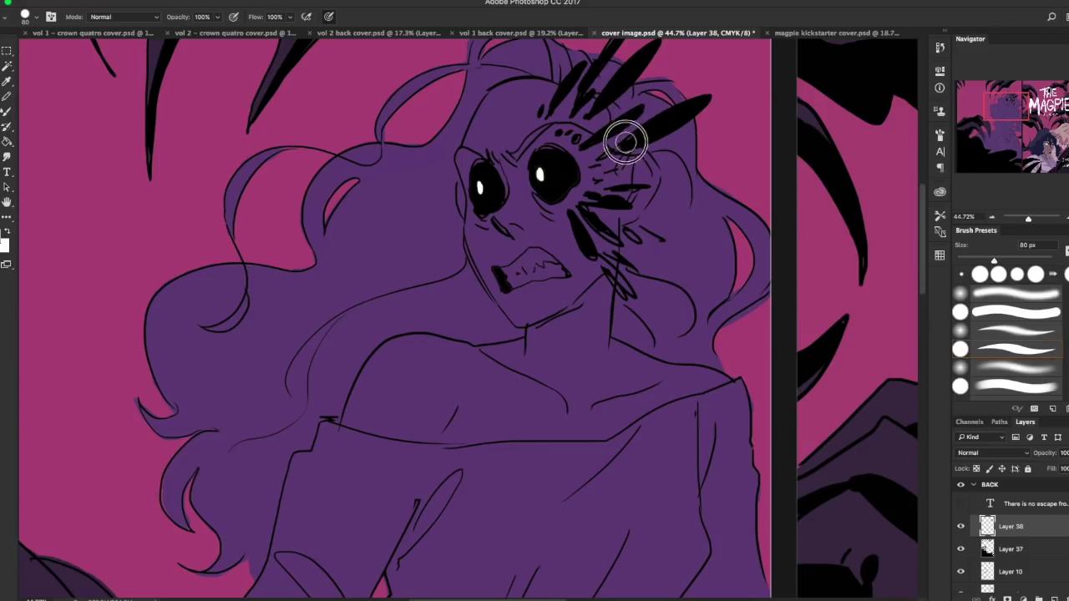
pyautogui.moveTo(616, 85); pyautogui.dragTo(592, 198)
pyautogui.moveTo(594, 150)
pyautogui.mouseDown()
pyautogui.moveTo(601, 137)
pyautogui.moveTo(549, 221)
pyautogui.mouseUp()
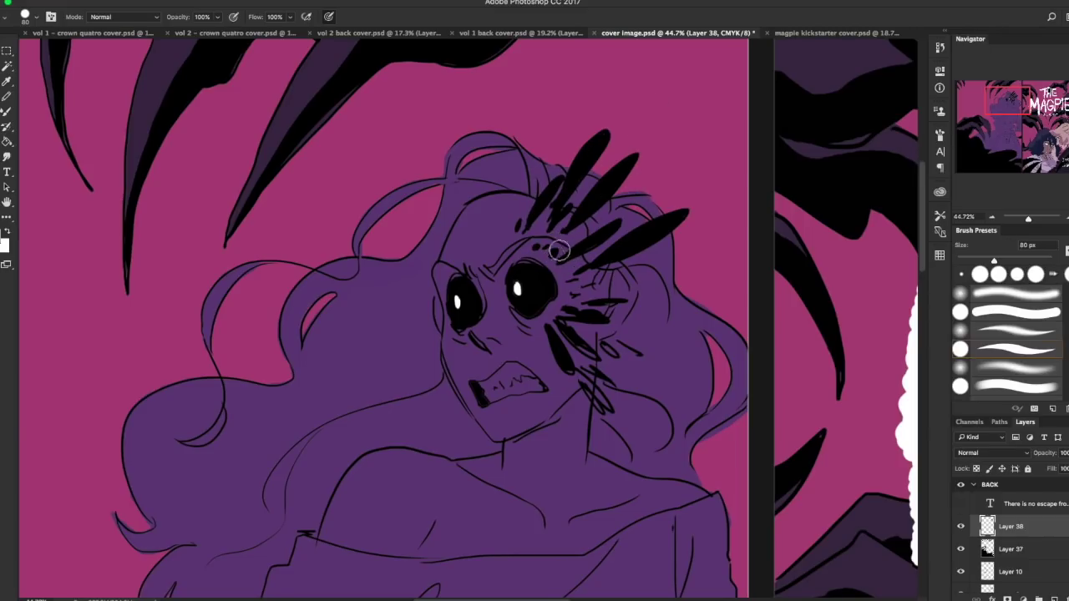
pyautogui.moveTo(570, 282); pyautogui.dragTo(583, 289)
pyautogui.scroll(1, 528, 312)
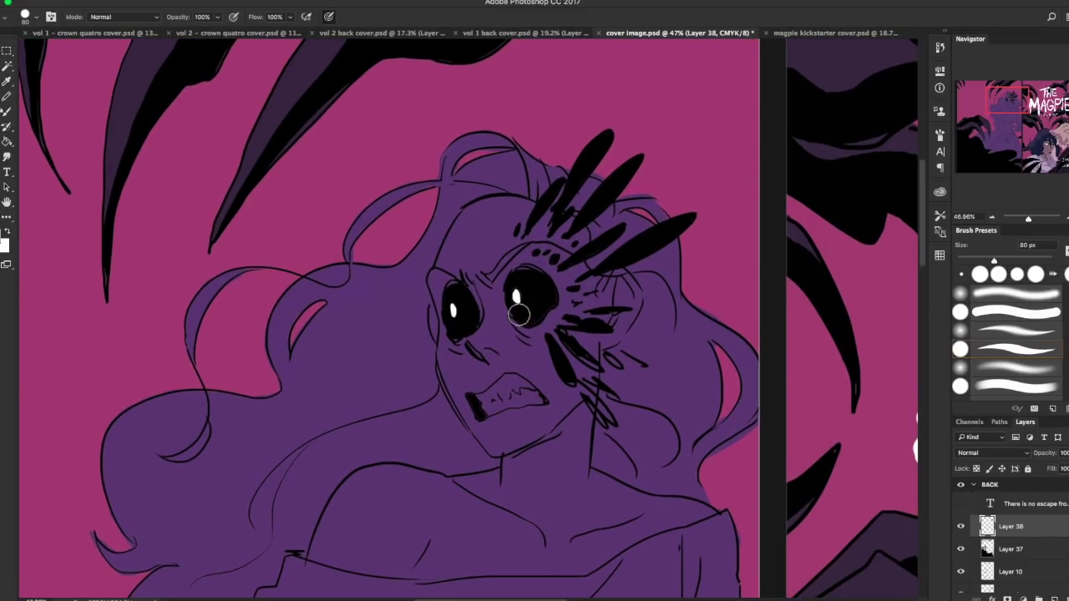
# Fill the dark corners of the figure's open mouth with solid black
pyautogui.click(8, 219)
pyautogui.moveTo(415, 249)
pyautogui.mouseDown()
pyautogui.moveTo(557, 371)
pyautogui.moveTo(485, 277)
pyautogui.moveTo(456, 272)
pyautogui.mouseUp()
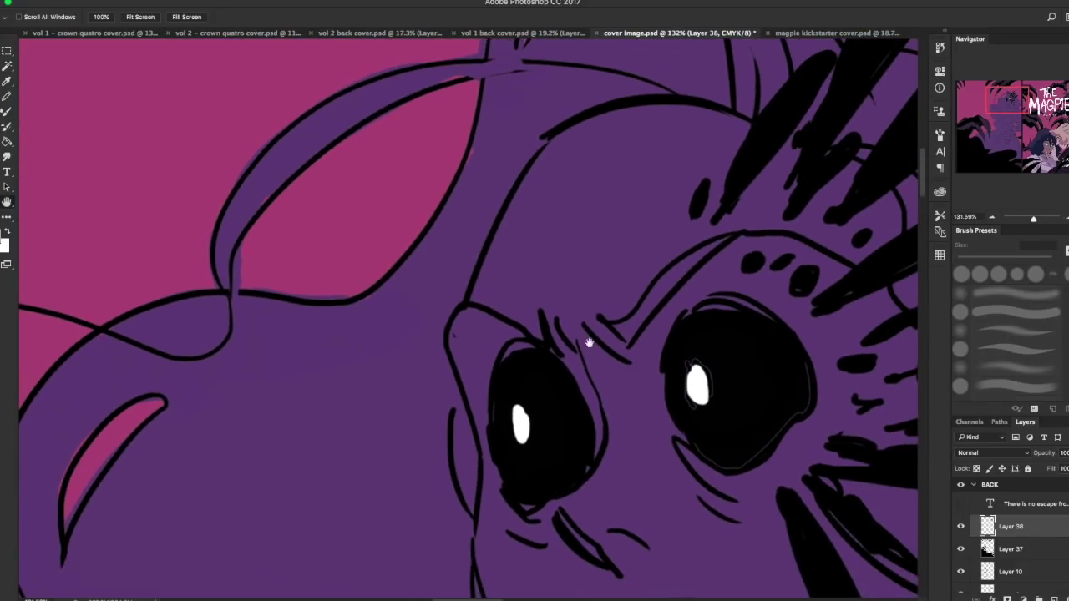
pyautogui.moveTo(580, 336); pyautogui.dragTo(491, 223)
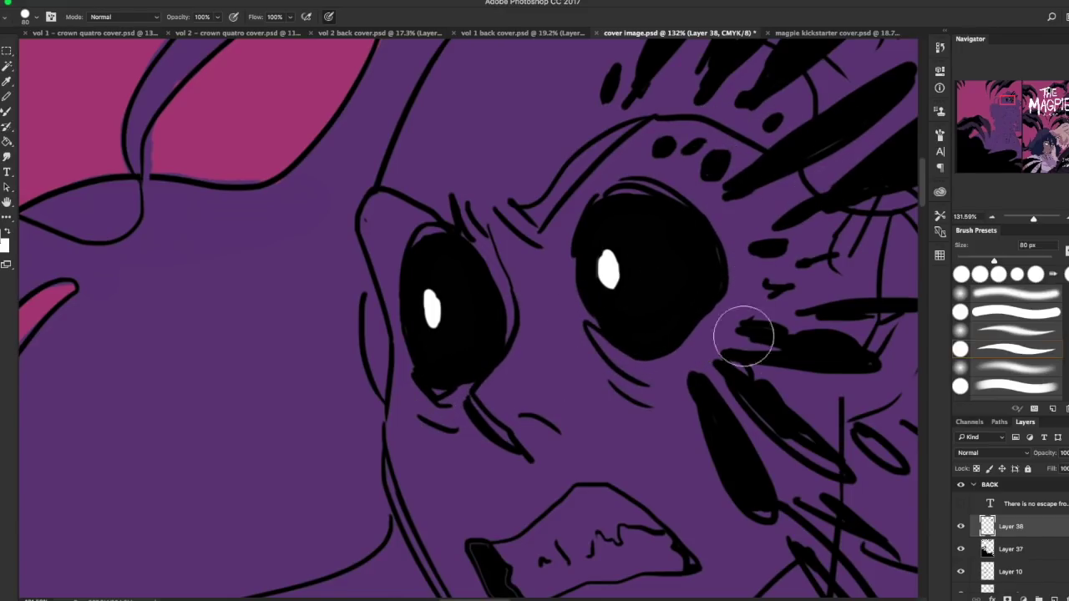
pyautogui.moveTo(1007, 102); pyautogui.dragTo(1006, 107)
pyautogui.moveTo(508, 407)
pyautogui.mouseDown()
pyautogui.moveTo(530, 446)
pyautogui.moveTo(554, 456)
pyautogui.moveTo(531, 465)
pyautogui.mouseUp()
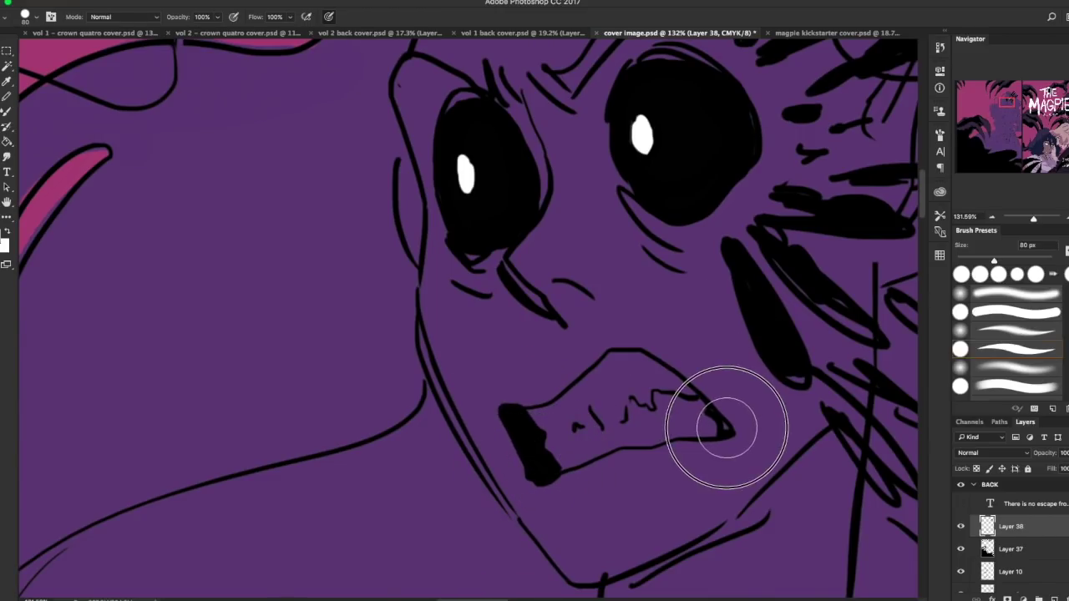
# Fill the long spike beside the cheek with black, reduce the brush to 25 px and paint the small spikes beside the eye
pyautogui.moveTo(787, 264); pyautogui.dragTo(865, 335)
pyautogui.press('[')
pyautogui.press('[')
pyautogui.press('[')
pyautogui.press('[')
pyautogui.press('[')
pyautogui.press('[')
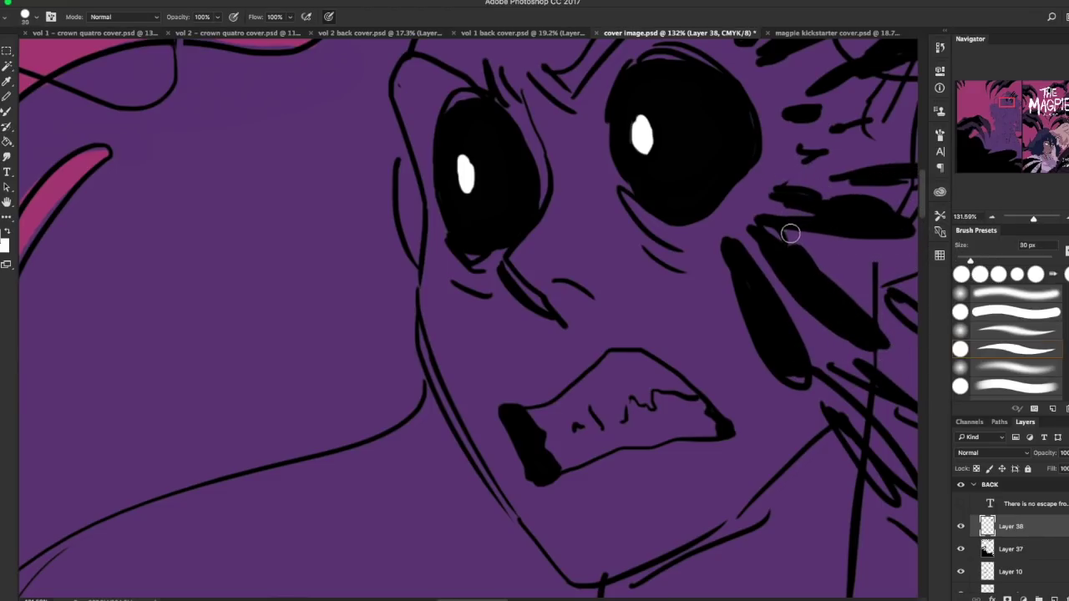
pyautogui.moveTo(814, 223)
pyautogui.mouseDown()
pyautogui.moveTo(833, 196)
pyautogui.moveTo(783, 185)
pyautogui.moveTo(851, 150)
pyautogui.moveTo(798, 150)
pyautogui.moveTo(853, 151)
pyautogui.moveTo(788, 156)
pyautogui.moveTo(802, 109)
pyautogui.moveTo(791, 116)
pyautogui.moveTo(836, 107)
pyautogui.moveTo(883, 124)
pyautogui.mouseUp()
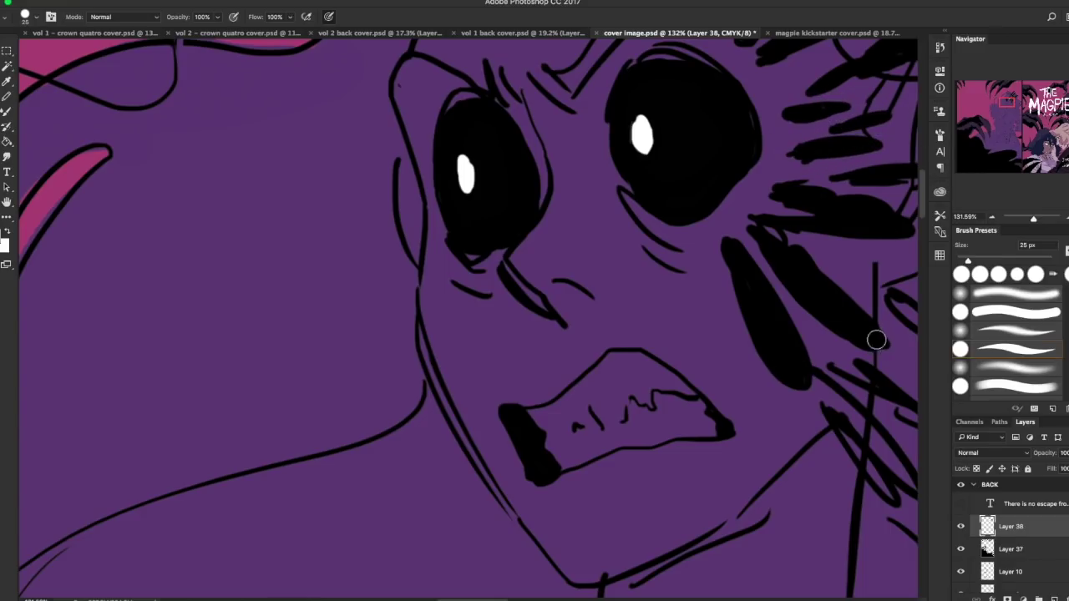
# Fill the two small spikes behind the cheek with black, undoing and repainting the outer one as a tapered shape
pyautogui.moveTo(418, 295); pyautogui.dragTo(419, 286)
pyautogui.moveTo(1011, 102); pyautogui.dragTo(1015, 101)
pyautogui.moveTo(549, 151)
pyautogui.mouseDown()
pyautogui.moveTo(492, 110)
pyautogui.moveTo(508, 124)
pyautogui.mouseUp()
pyautogui.moveTo(697, 334)
pyautogui.mouseDown()
pyautogui.moveTo(683, 322)
pyautogui.moveTo(706, 358)
pyautogui.moveTo(750, 382)
pyautogui.mouseUp()
pyautogui.moveTo(769, 346)
pyautogui.mouseDown()
pyautogui.moveTo(718, 309)
pyautogui.moveTo(820, 380)
pyautogui.mouseUp()
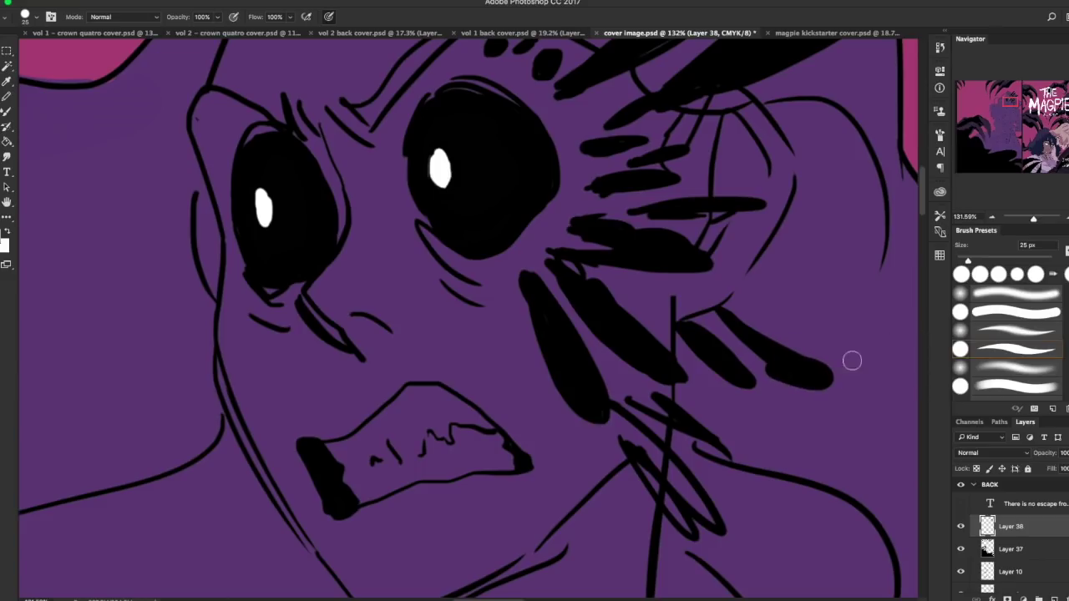
pyautogui.moveTo(738, 328)
pyautogui.mouseDown()
pyautogui.moveTo(809, 415)
pyautogui.moveTo(817, 390)
pyautogui.mouseUp()
pyautogui.press('super+alt+z')
pyautogui.press('super+alt+z')
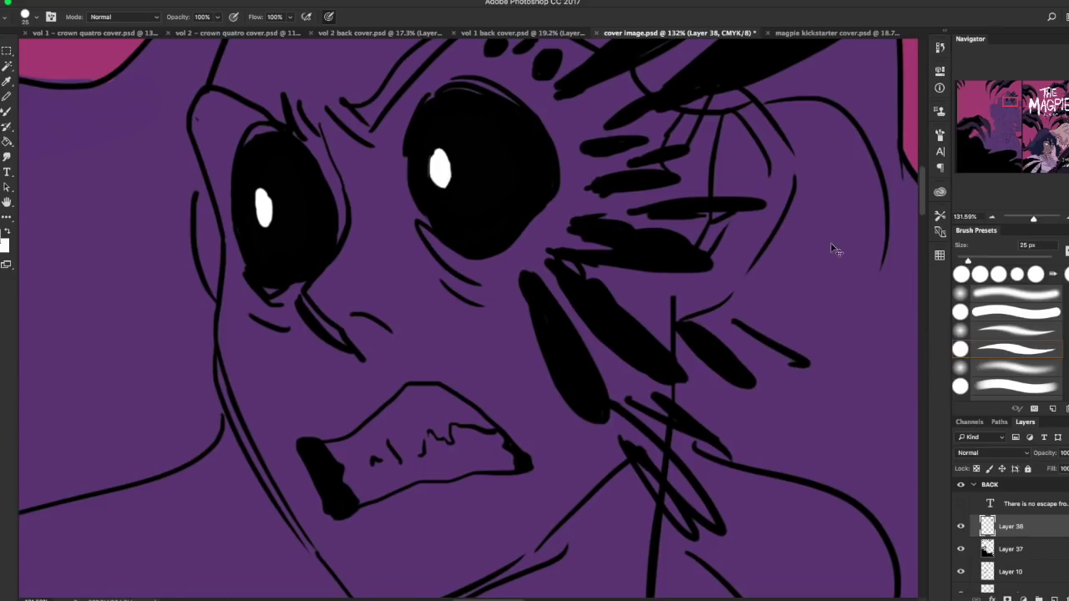
pyautogui.moveTo(719, 309)
pyautogui.mouseDown()
pyautogui.moveTo(816, 390)
pyautogui.moveTo(751, 335)
pyautogui.moveTo(776, 366)
pyautogui.moveTo(812, 378)
pyautogui.mouseUp()
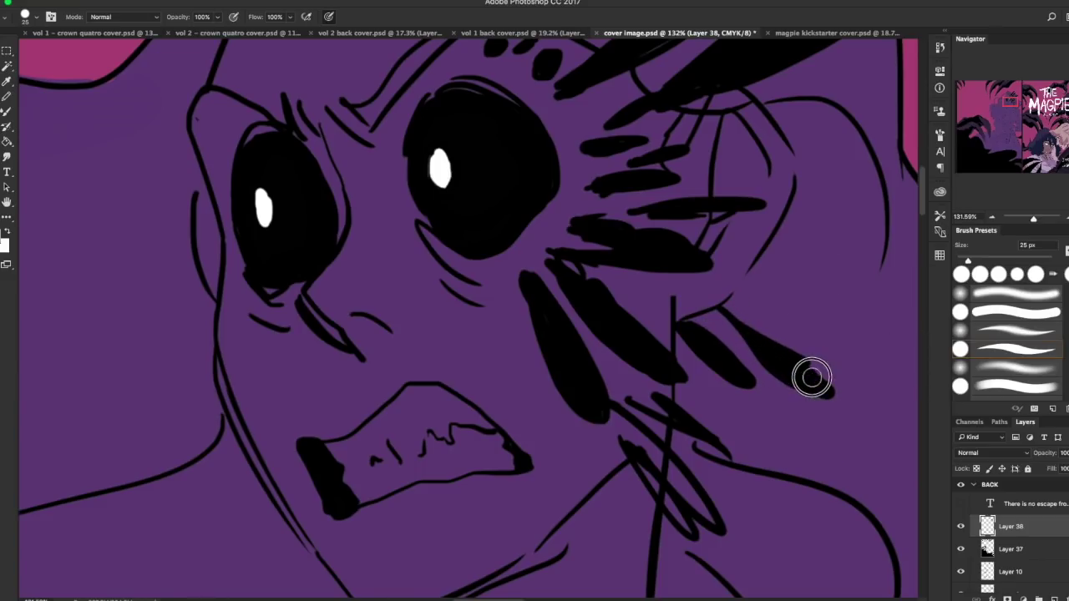
# Cover the purple spilling past the outline along the top of the hair with the background pink
pyautogui.moveTo(1010, 102); pyautogui.dragTo(1013, 95)
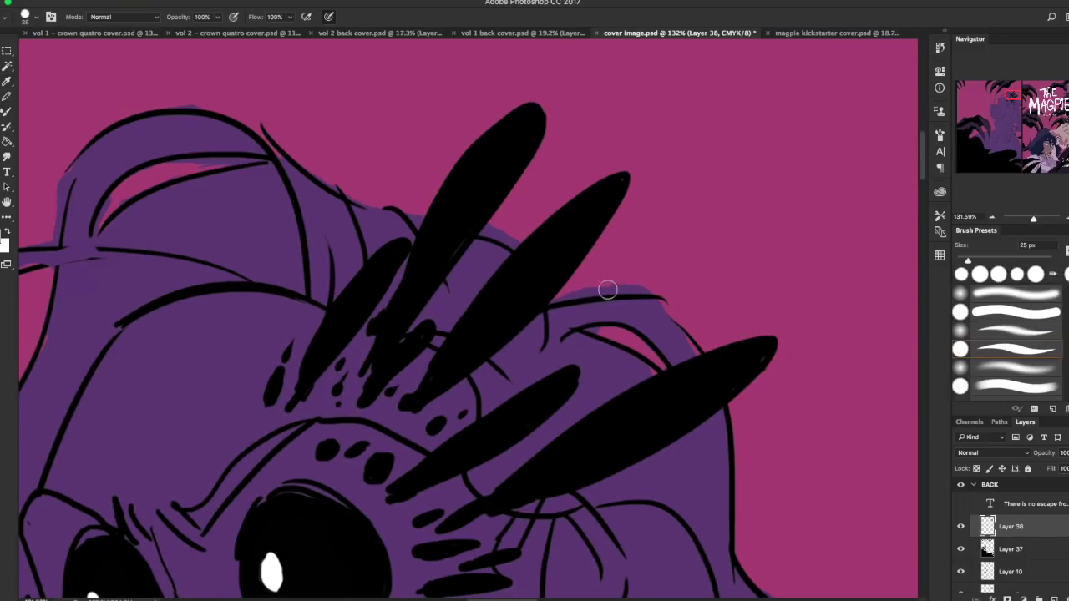
pyautogui.moveTo(613, 287); pyautogui.dragTo(649, 289)
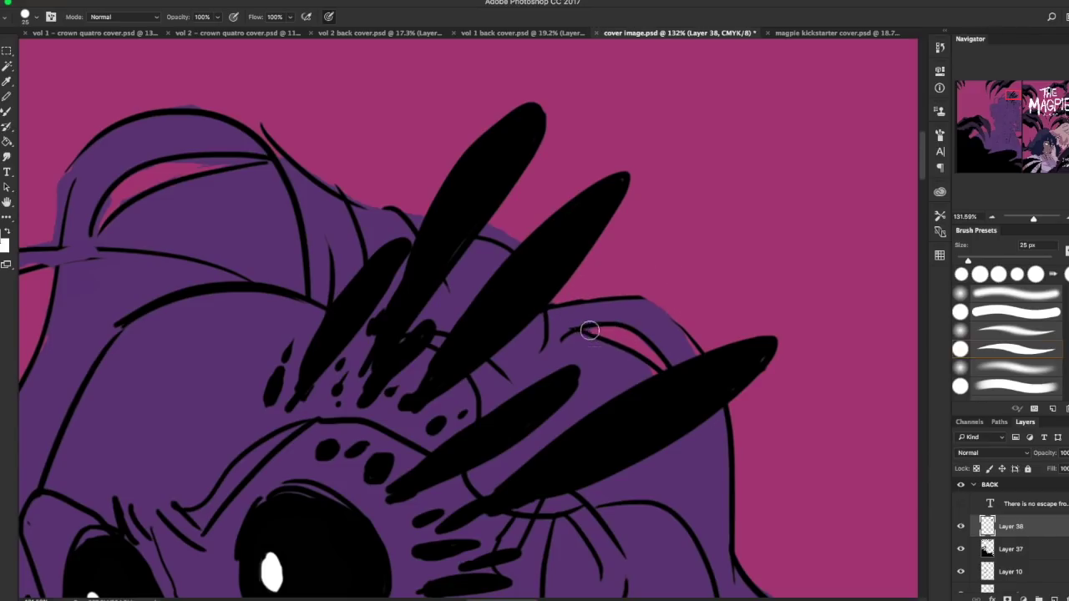
pyautogui.moveTo(487, 229); pyautogui.dragTo(517, 243)
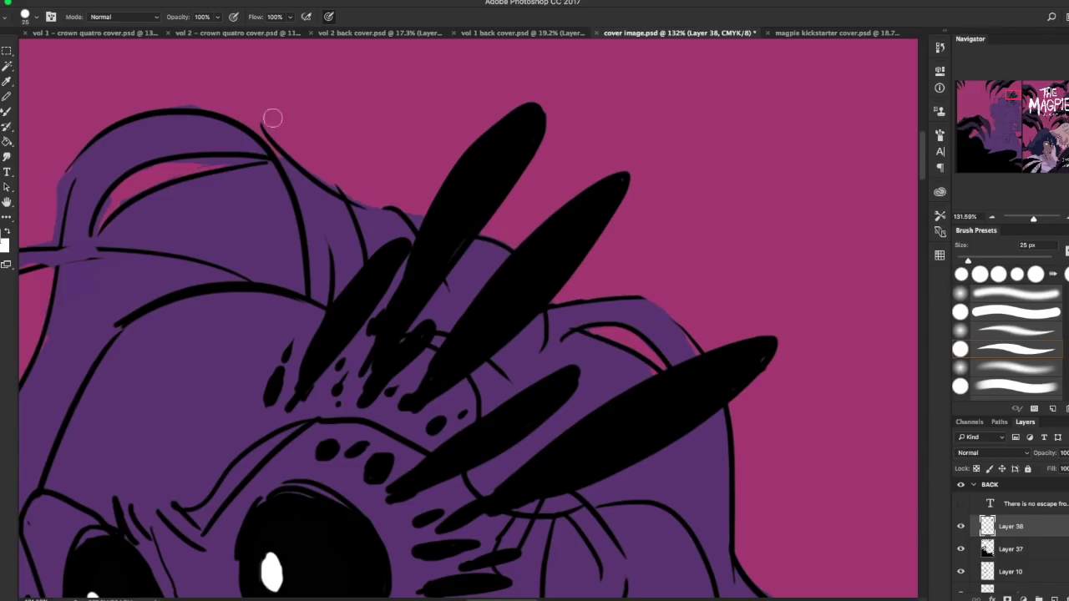
pyautogui.moveTo(63, 162); pyautogui.dragTo(51, 240)
pyautogui.moveTo(109, 201)
pyautogui.mouseDown()
pyautogui.moveTo(192, 165)
pyautogui.moveTo(257, 161)
pyautogui.moveTo(374, 199)
pyautogui.mouseUp()
# Clean up the purple fill around the outline and curl on the right side of the hair
pyautogui.moveTo(1015, 98); pyautogui.dragTo(1018, 106)
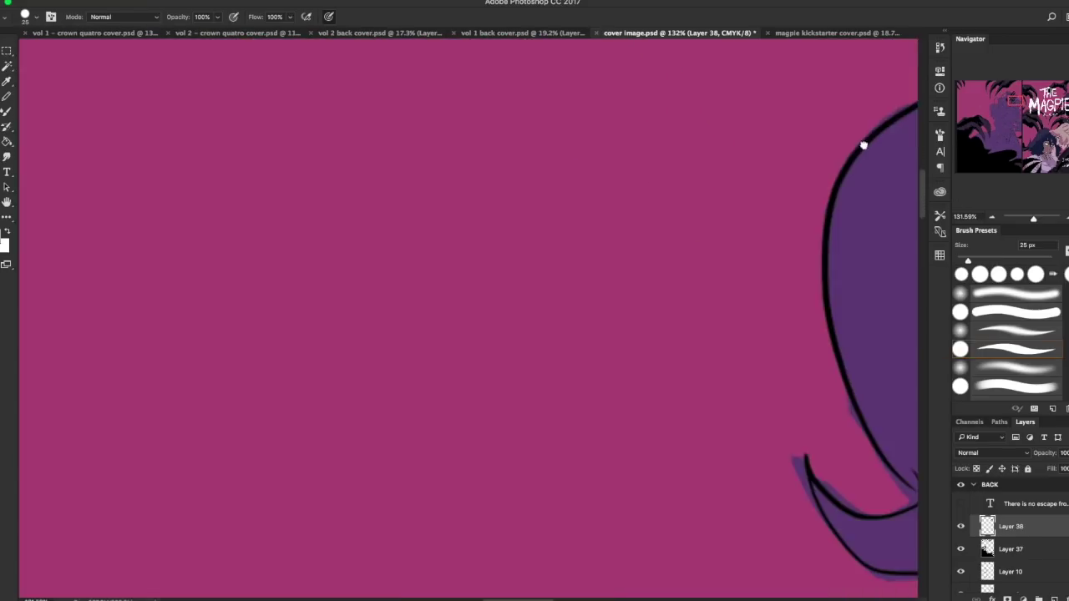
pyautogui.moveTo(568, 148); pyautogui.dragTo(690, 218)
pyautogui.moveTo(625, 274)
pyautogui.mouseDown()
pyautogui.moveTo(646, 319)
pyautogui.moveTo(670, 444)
pyautogui.mouseUp()
pyautogui.moveTo(746, 491)
pyautogui.mouseDown()
pyautogui.moveTo(689, 547)
pyautogui.moveTo(728, 516)
pyautogui.mouseUp()
pyautogui.moveTo(1017, 125); pyautogui.dragTo(1015, 113)
pyautogui.moveTo(767, 192); pyautogui.dragTo(769, 207)
# Extend the background pink into the gaps around the clawed hand and forearm up to the black outlines
pyautogui.moveTo(1015, 114); pyautogui.dragTo(1017, 118)
pyautogui.scroll(-5, 816, 152)
pyautogui.hscroll(-3, 816, 152)
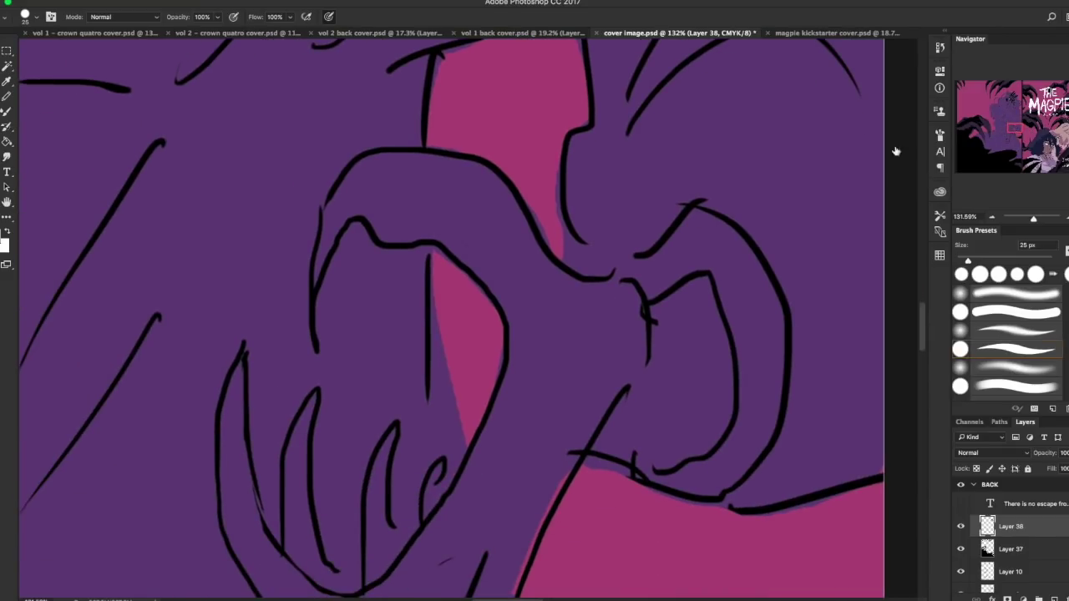
pyautogui.moveTo(572, 171)
pyautogui.mouseDown()
pyautogui.moveTo(564, 234)
pyautogui.moveTo(539, 217)
pyautogui.mouseUp()
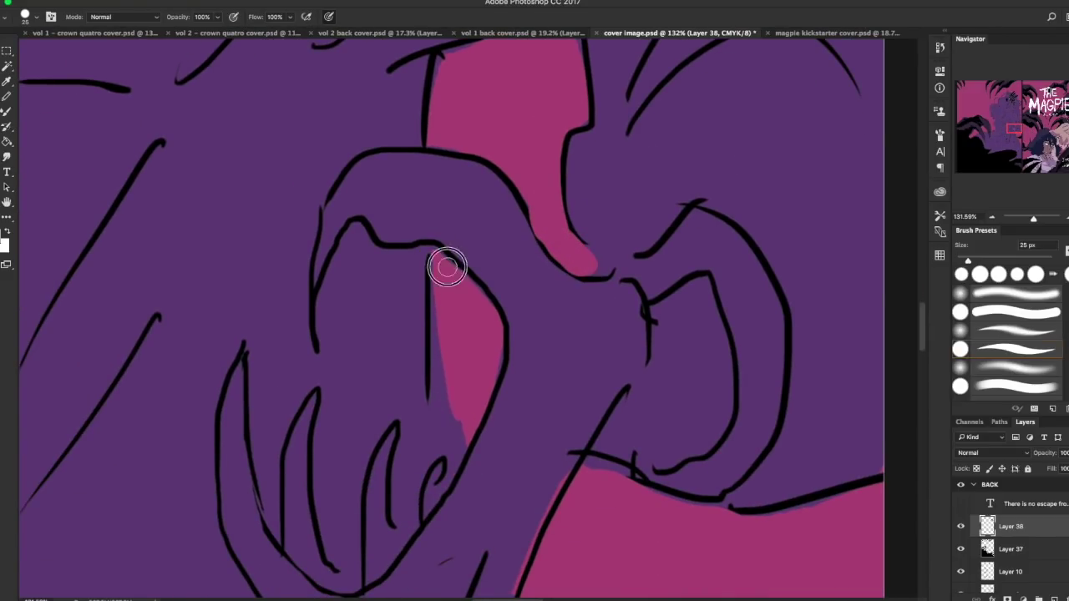
pyautogui.moveTo(620, 468); pyautogui.dragTo(594, 466)
# Sample a fill colour and tidy the boundary between purple and pink along the arm's edge below the hand
pyautogui.moveTo(1015, 132); pyautogui.dragTo(1013, 137)
pyautogui.click(8, 82)
pyautogui.click(241, 232)
pyautogui.press('b')
pyautogui.moveTo(666, 158)
pyautogui.mouseDown()
pyautogui.moveTo(610, 305)
pyautogui.moveTo(622, 242)
pyautogui.mouseUp()
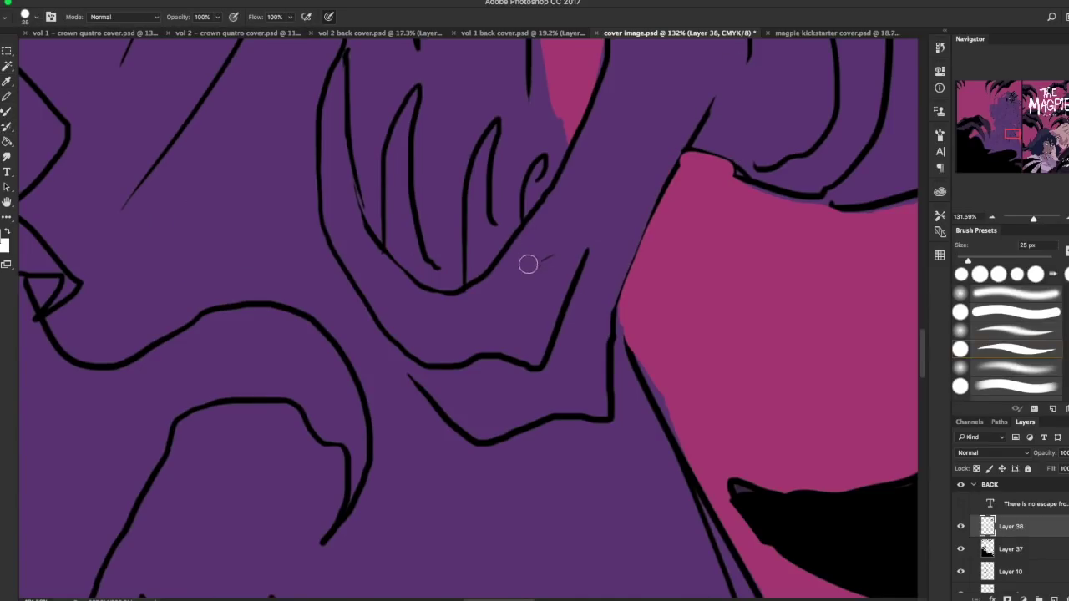
# Paint the background pink over stray purple beneath the lowest hair curl and inside the narrow notch of the lock above it
pyautogui.click(1014, 135)
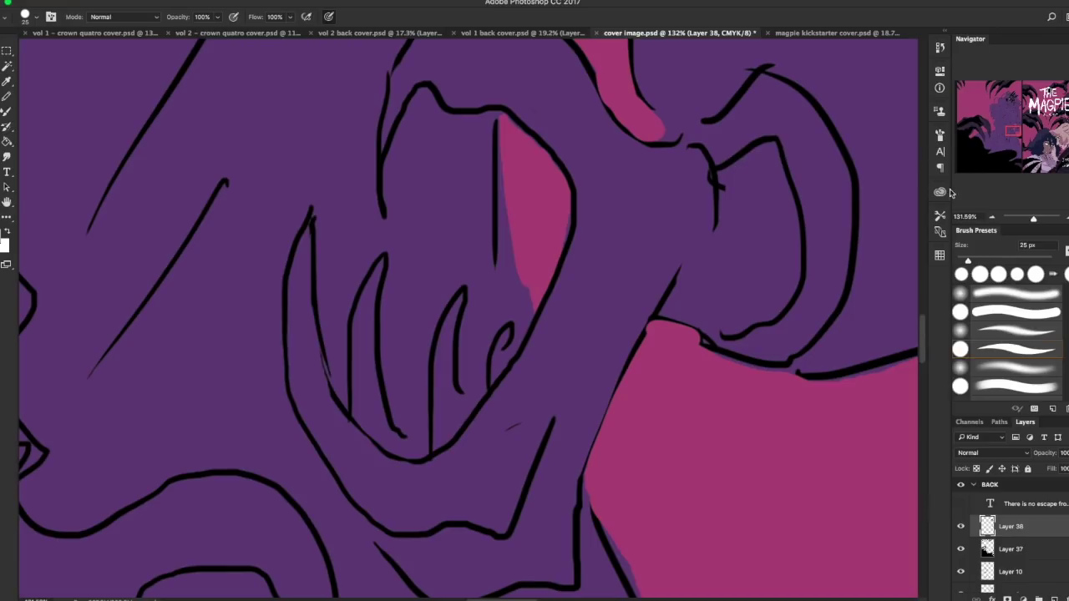
pyautogui.moveTo(1008, 132)
pyautogui.mouseDown()
pyautogui.moveTo(1016, 175)
pyautogui.moveTo(980, 141)
pyautogui.moveTo(993, 120)
pyautogui.mouseUp()
pyautogui.press('i')
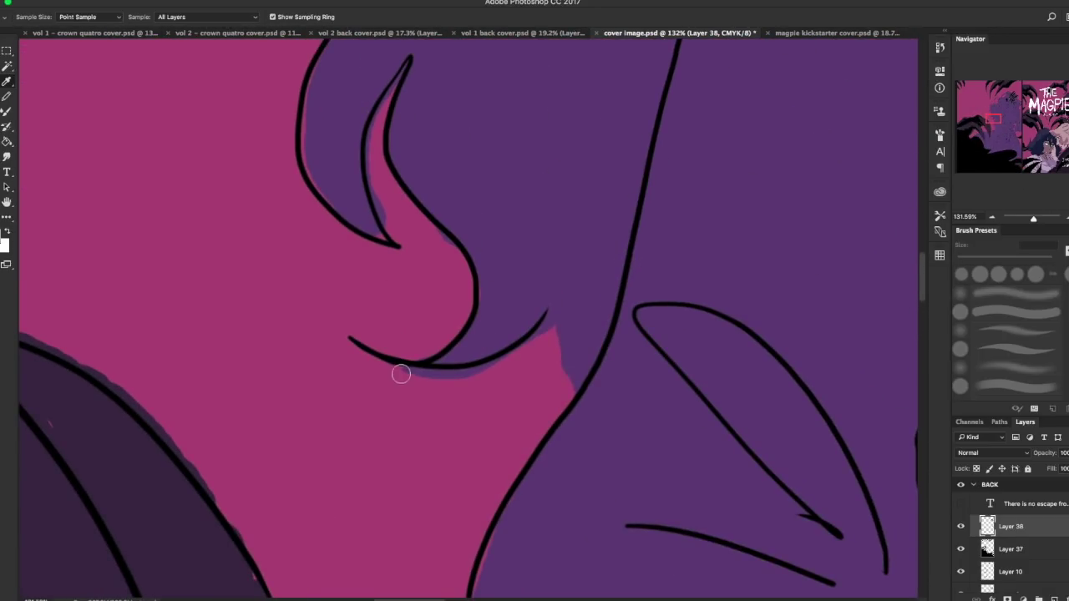
pyautogui.press('b')
pyautogui.moveTo(545, 341); pyautogui.dragTo(551, 393)
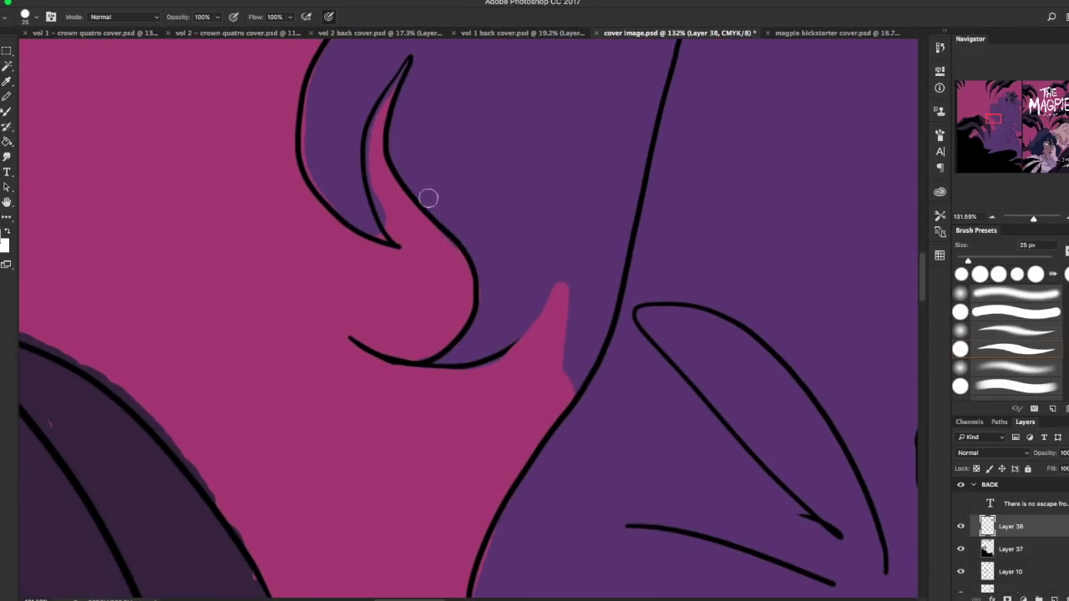
pyautogui.moveTo(405, 65); pyautogui.dragTo(396, 221)
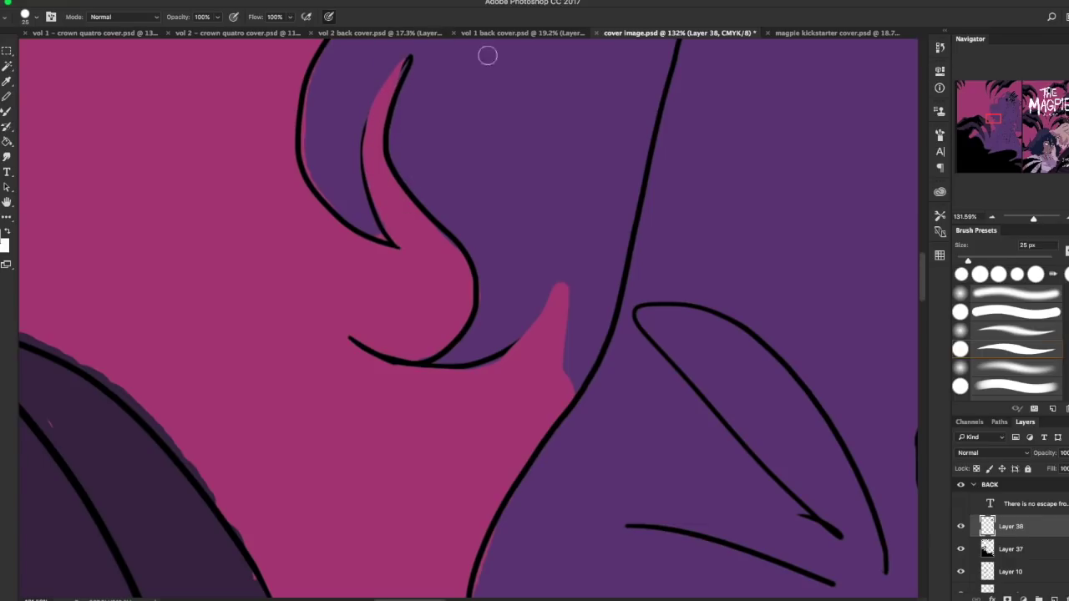
# Repaint the outer edge, pointed tip and notch top of the curled lock at the hair's lower left
pyautogui.moveTo(996, 120); pyautogui.dragTo(994, 115)
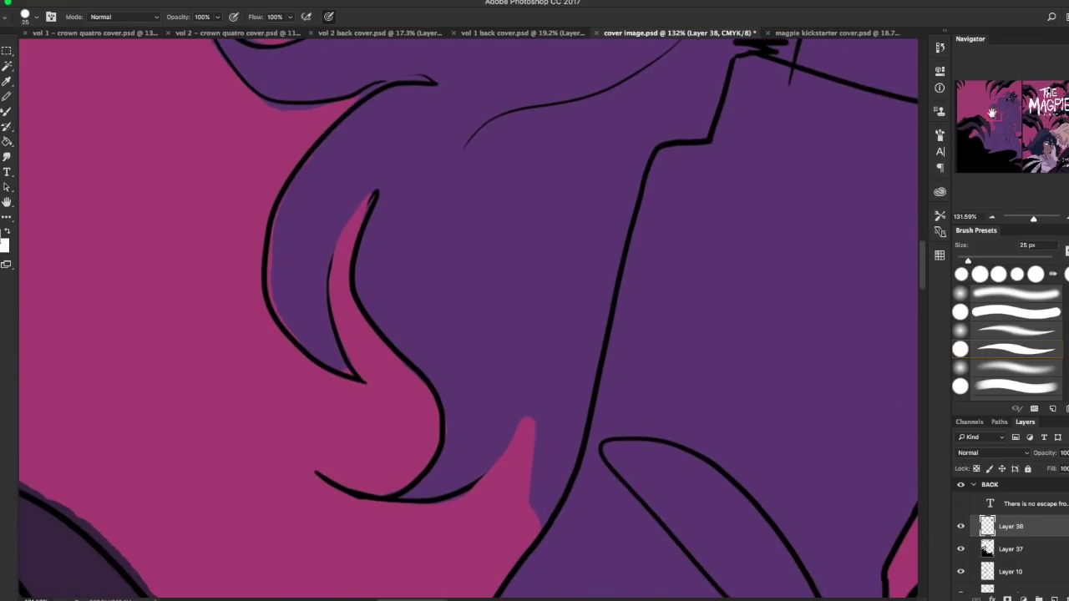
pyautogui.moveTo(283, 210)
pyautogui.mouseDown()
pyautogui.moveTo(276, 298)
pyautogui.moveTo(396, 383)
pyautogui.mouseUp()
pyautogui.moveTo(387, 176); pyautogui.dragTo(373, 219)
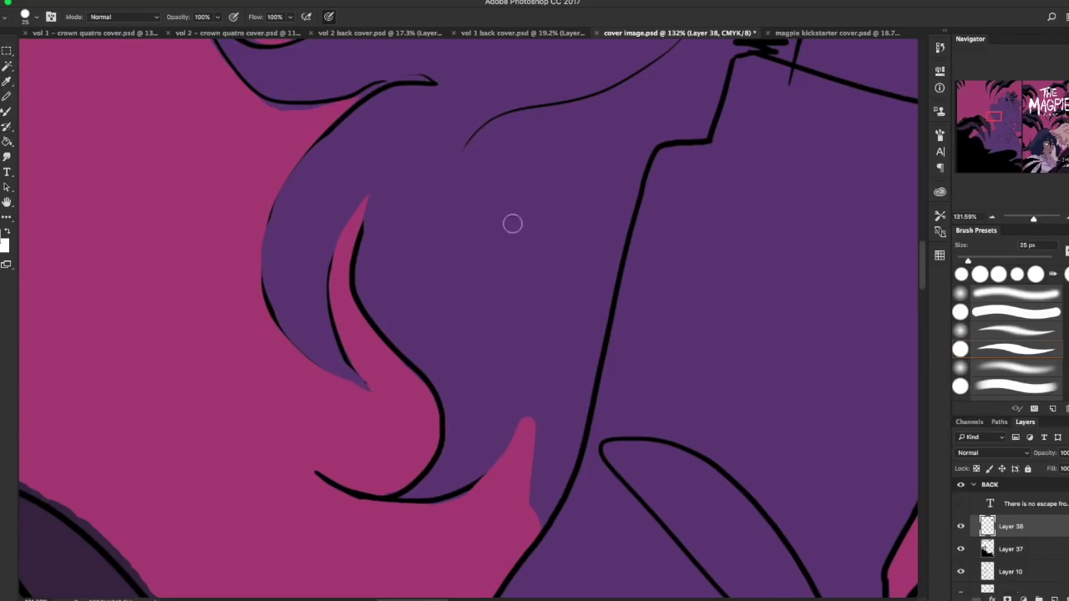
# Cover the purple spilling past the outline around the pointed curl on the hair's left side with background pink
pyautogui.moveTo(996, 118); pyautogui.dragTo(994, 111)
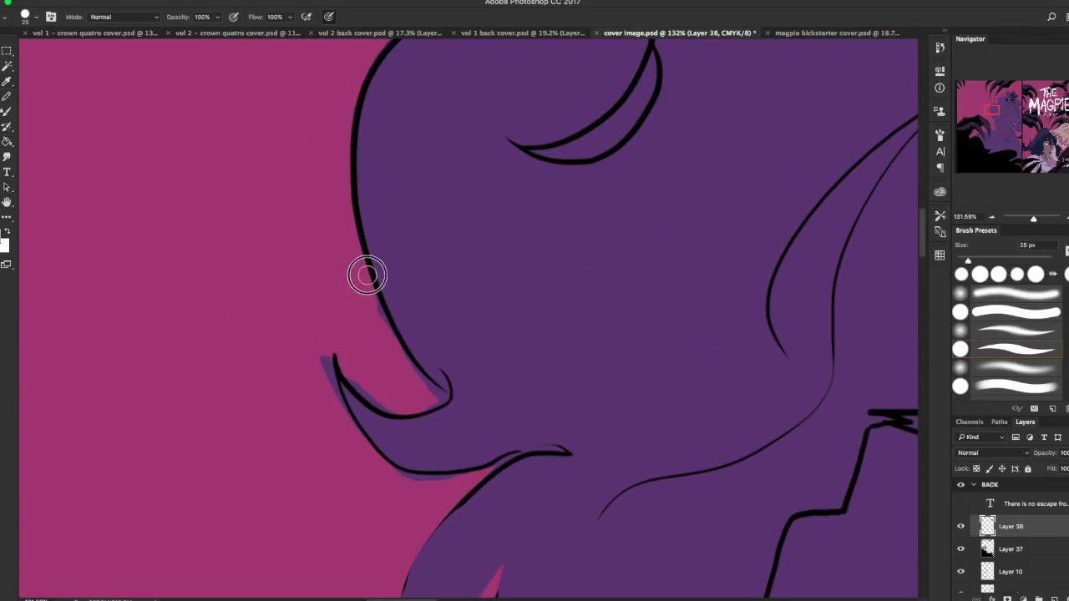
pyautogui.moveTo(403, 357)
pyautogui.mouseDown()
pyautogui.moveTo(434, 398)
pyautogui.moveTo(317, 377)
pyautogui.moveTo(366, 448)
pyautogui.mouseUp()
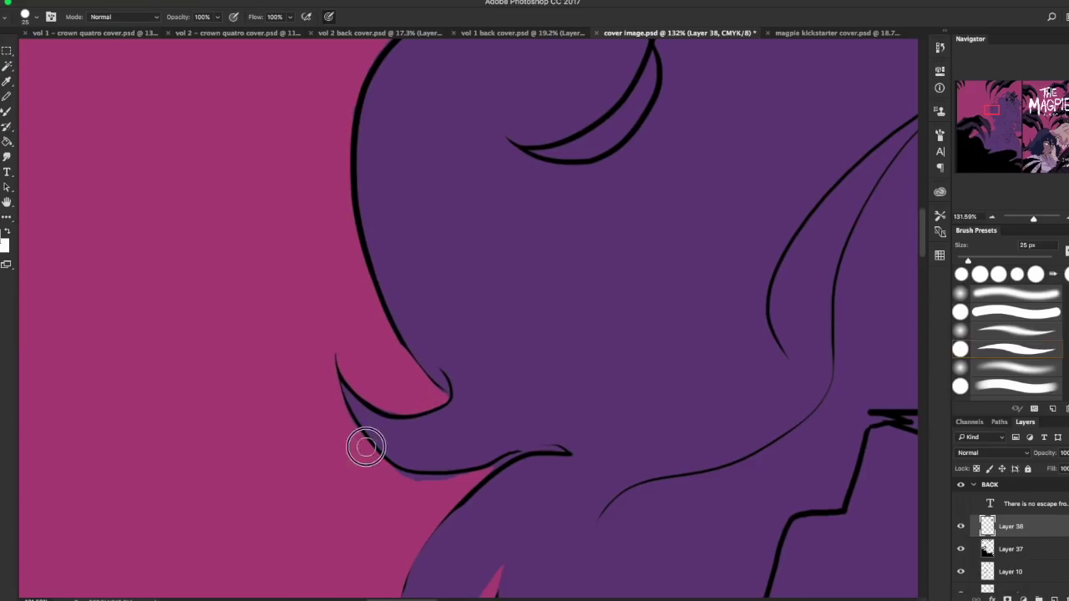
pyautogui.moveTo(470, 470); pyautogui.dragTo(470, 423)
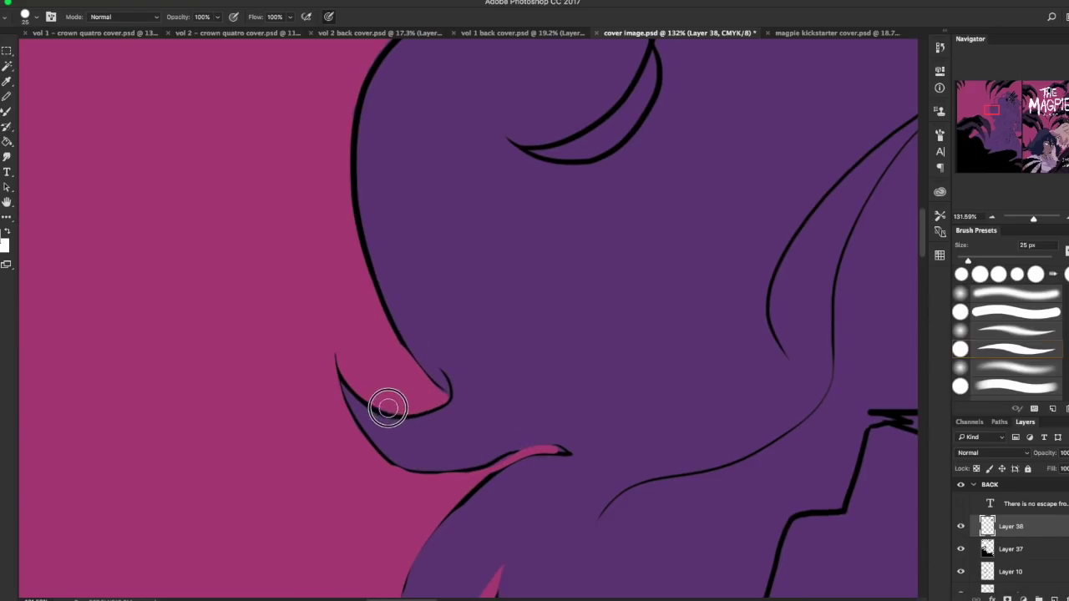
# Clean up the purple spilling past the outline along the top edge of the large rounded curl on the hair's left side
pyautogui.moveTo(992, 110); pyautogui.dragTo(995, 106)
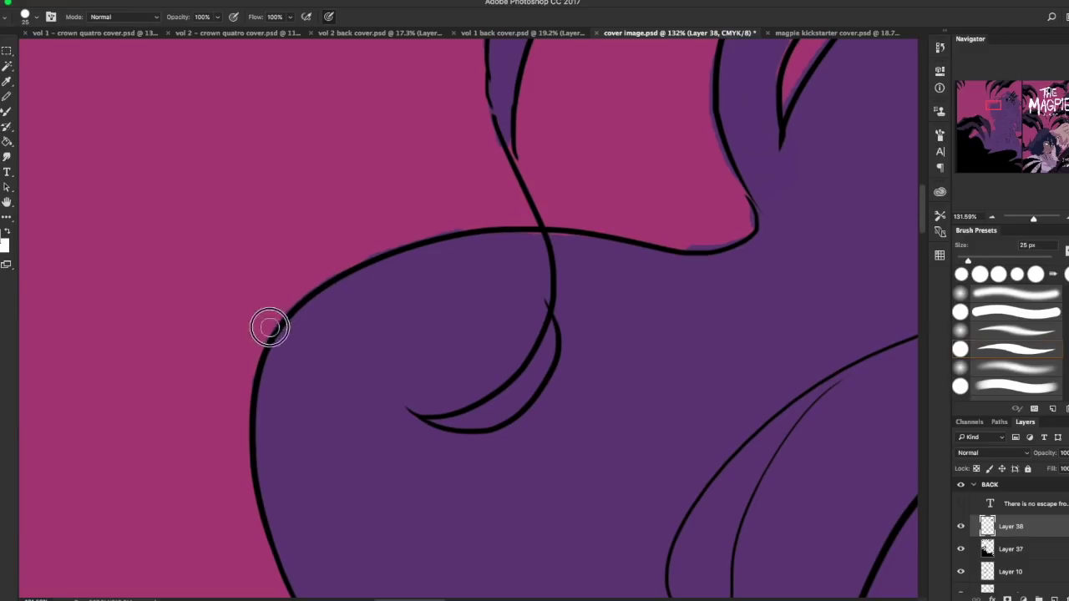
pyautogui.moveTo(738, 225); pyautogui.dragTo(729, 233)
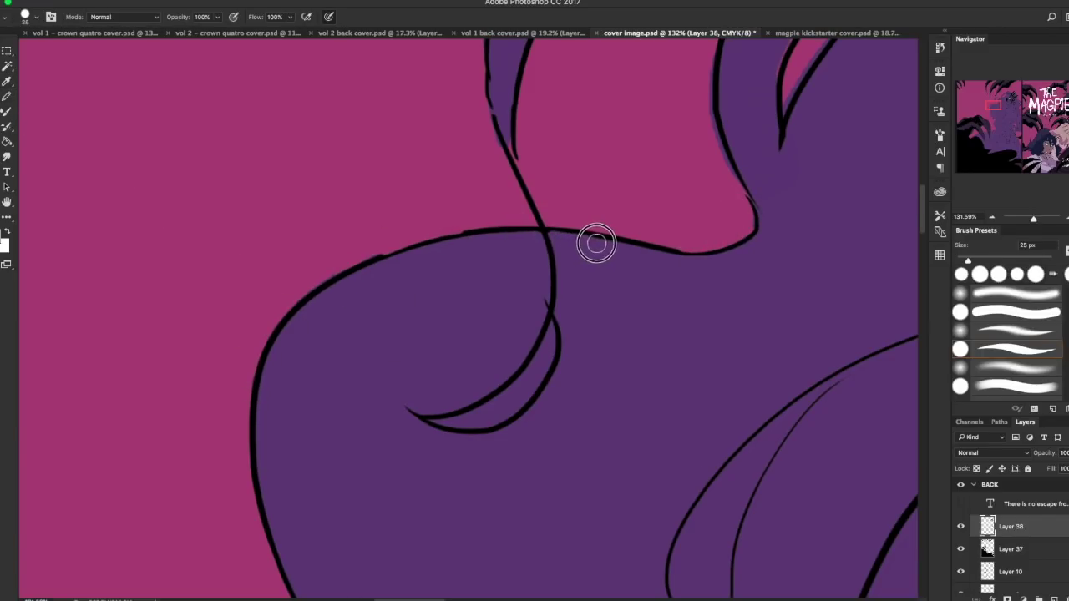
pyautogui.press('i')
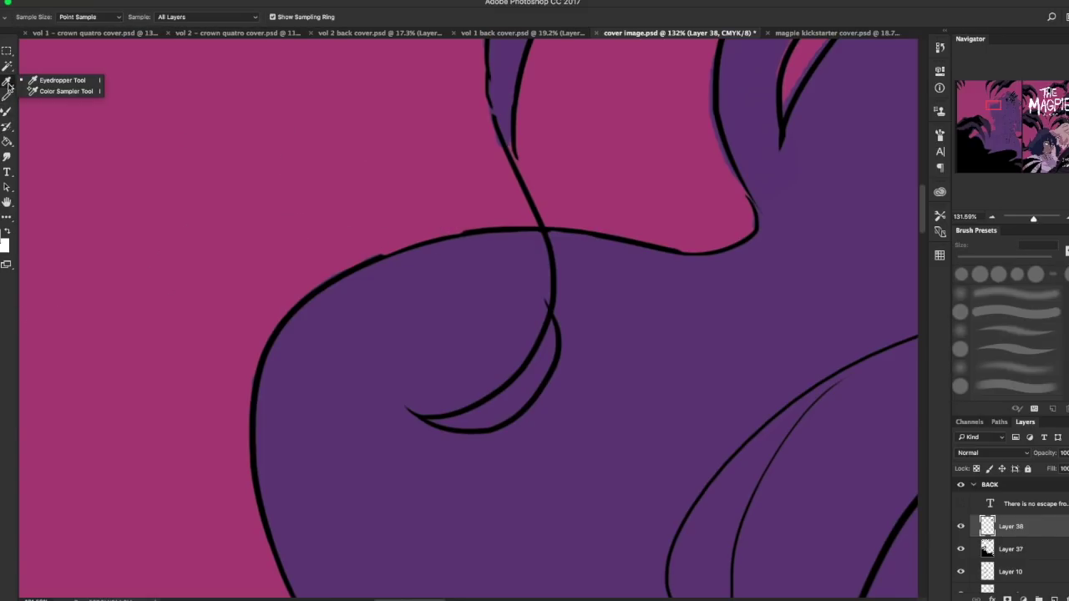
pyautogui.click(10, 82)
pyautogui.press('b')
pyautogui.keyDown('alt'); pyautogui.click(501, 246); pyautogui.keyUp('alt')
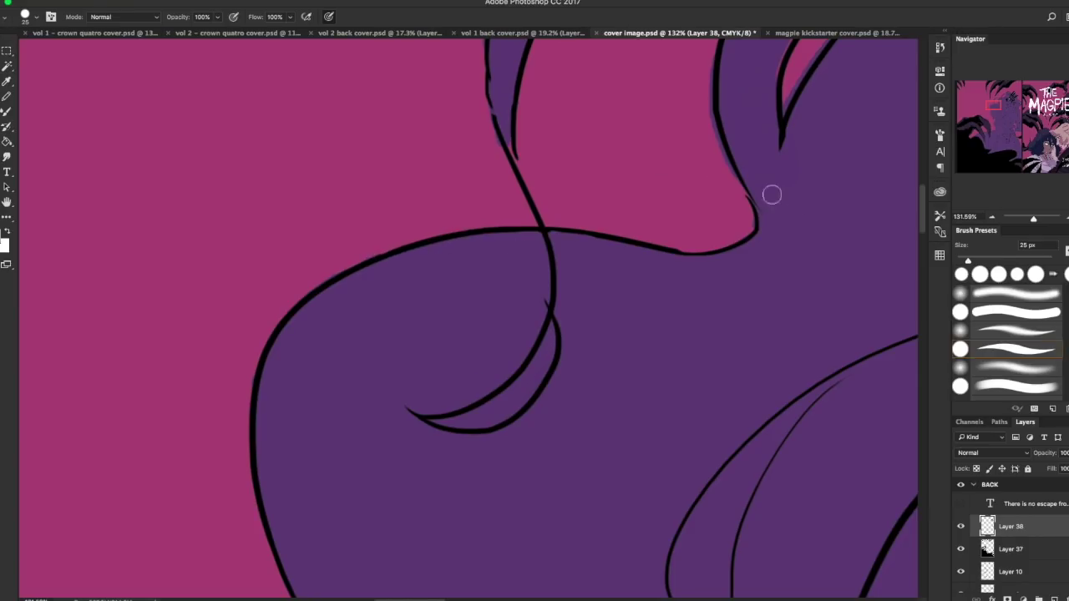
# Tidy the purple spill along the hair edge above the large curl and around the narrow pink slit beside it
pyautogui.moveTo(992, 110); pyautogui.dragTo(994, 107)
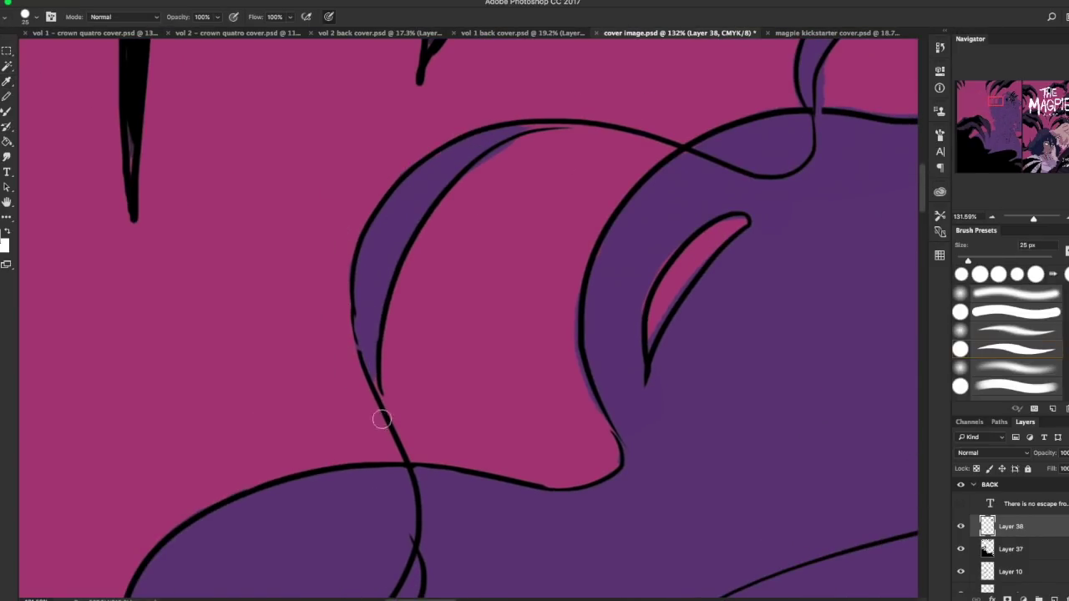
pyautogui.moveTo(584, 395); pyautogui.dragTo(612, 459)
pyautogui.moveTo(735, 223)
pyautogui.mouseDown()
pyautogui.moveTo(678, 289)
pyautogui.moveTo(645, 358)
pyautogui.mouseUp()
pyautogui.moveTo(707, 215); pyautogui.dragTo(642, 375)
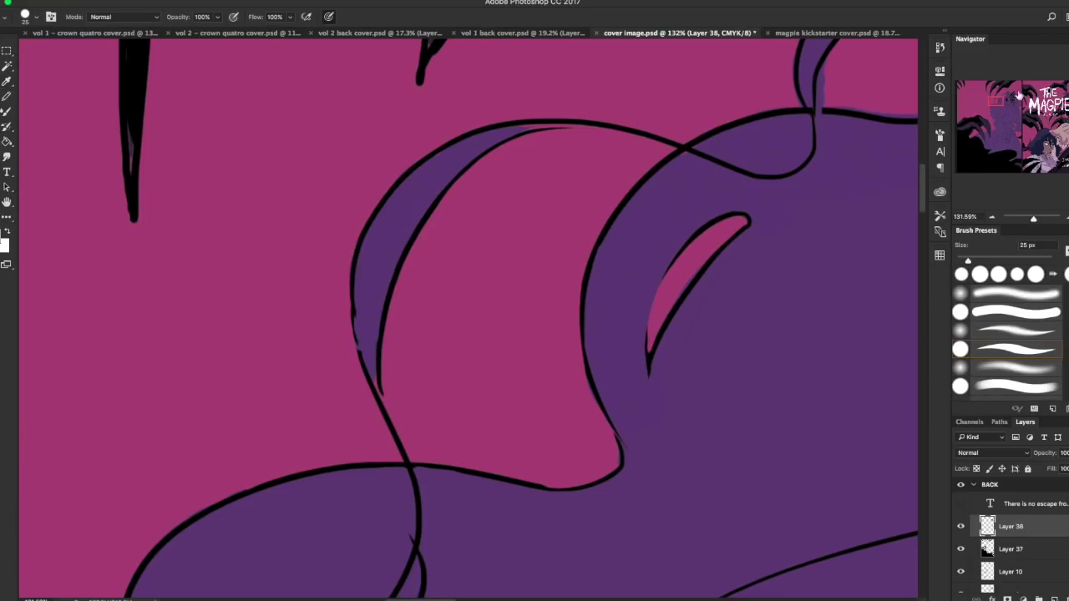
# Sample the background pink and cover the stray purple around the looped lock beside the forehead, including the enclosed pink gap
pyautogui.moveTo(998, 103); pyautogui.dragTo(1006, 98)
pyautogui.click(446, 283)
pyautogui.moveTo(648, 251); pyautogui.dragTo(663, 208)
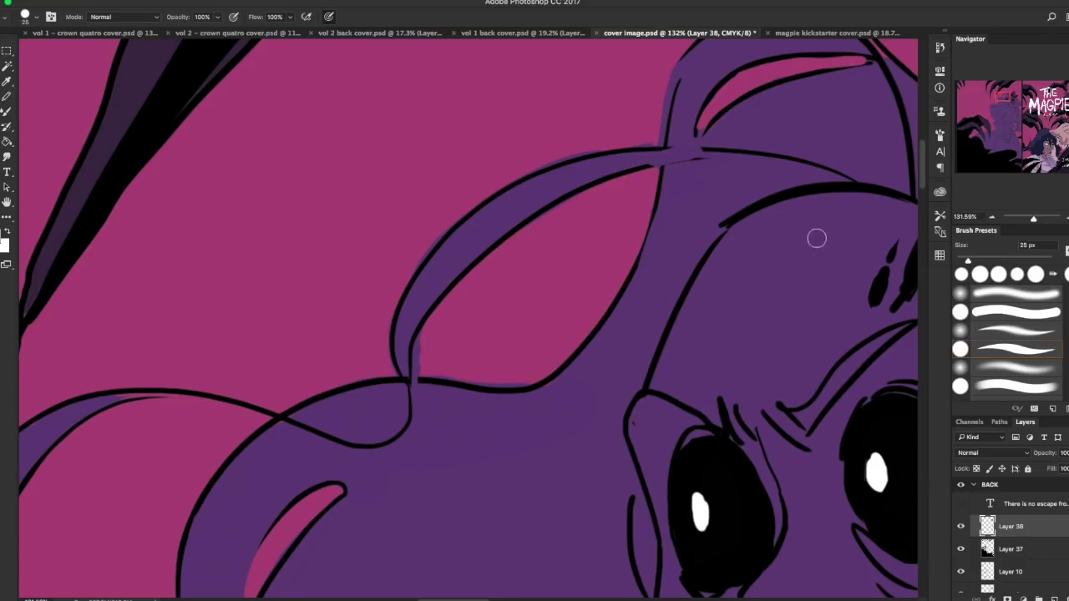
pyautogui.click(6, 81)
pyautogui.click(190, 207)
pyautogui.click(7, 97)
pyautogui.click(7, 110)
pyautogui.moveTo(415, 270)
pyautogui.mouseDown()
pyautogui.moveTo(439, 235)
pyautogui.moveTo(523, 173)
pyautogui.mouseUp()
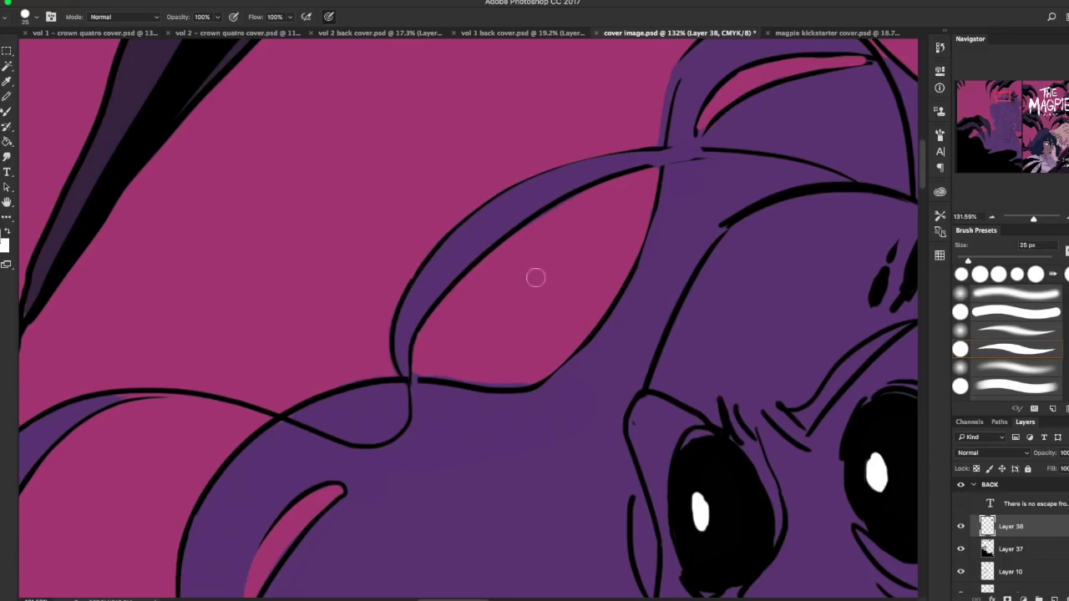
pyautogui.moveTo(534, 375); pyautogui.dragTo(415, 380)
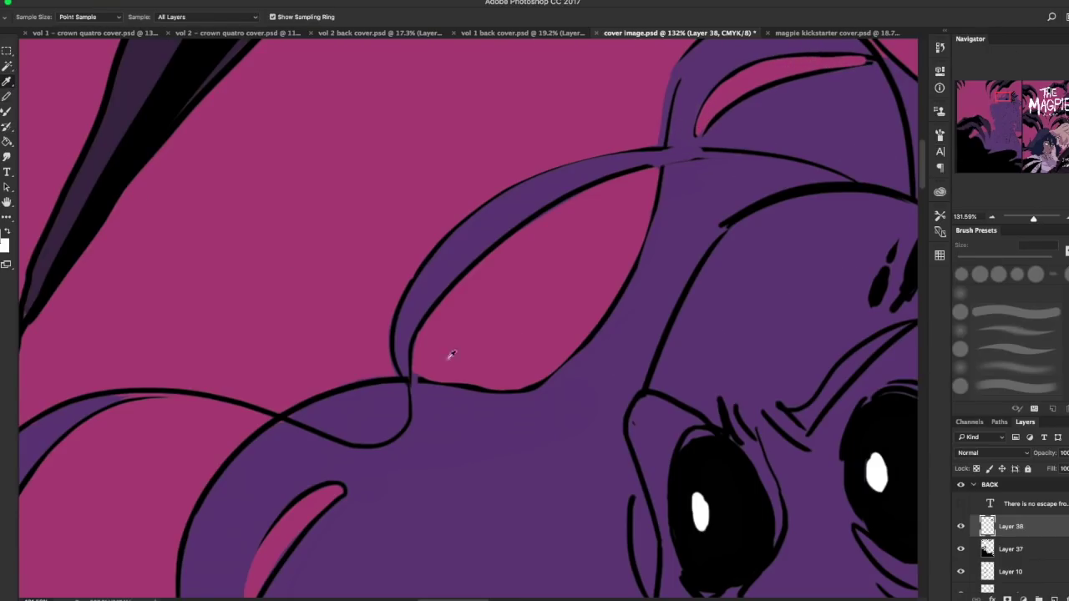
# Fill the two lowest outlined feathers beside the figure's jaw with black
pyautogui.moveTo(998, 94); pyautogui.dragTo(1007, 101)
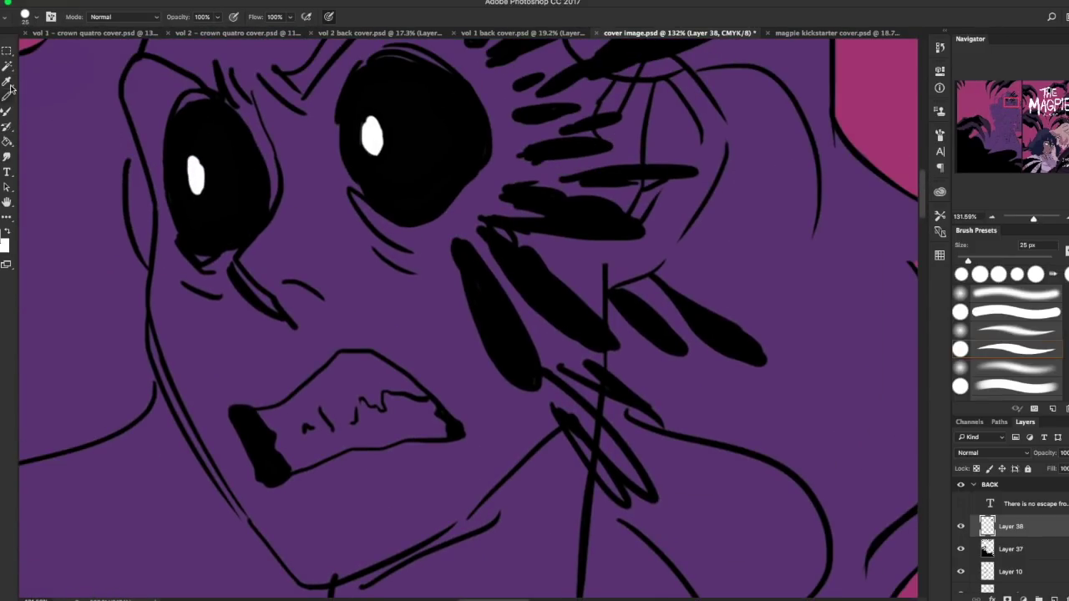
pyautogui.moveTo(565, 399)
pyautogui.mouseDown()
pyautogui.moveTo(592, 429)
pyautogui.moveTo(574, 400)
pyautogui.moveTo(599, 460)
pyautogui.moveTo(666, 417)
pyautogui.moveTo(554, 359)
pyautogui.moveTo(605, 387)
pyautogui.moveTo(556, 332)
pyautogui.moveTo(598, 249)
pyautogui.mouseUp()
pyautogui.moveTo(648, 277); pyautogui.dragTo(679, 316)
# Paint a black shadow wedge beneath the figure's jaw and trim its lower edge
pyautogui.moveTo(1016, 106); pyautogui.dragTo(1009, 106)
pyautogui.moveTo(470, 351)
pyautogui.mouseDown()
pyautogui.moveTo(615, 280)
pyautogui.moveTo(518, 362)
pyautogui.moveTo(470, 358)
pyautogui.moveTo(598, 296)
pyautogui.mouseUp()
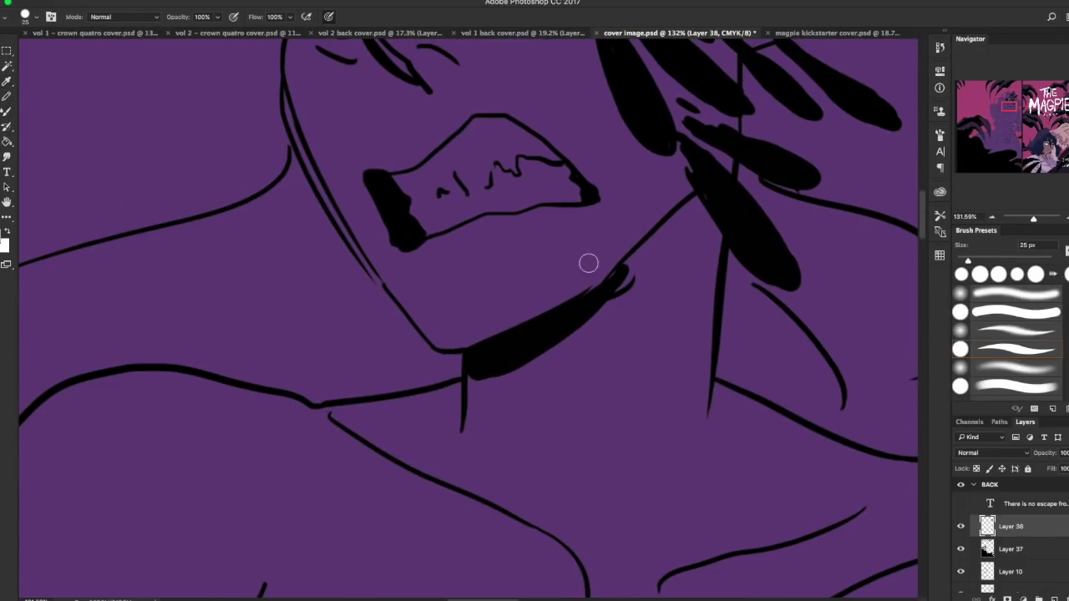
pyautogui.press('e')
pyautogui.moveTo(584, 341); pyautogui.dragTo(637, 272)
pyautogui.press('b')
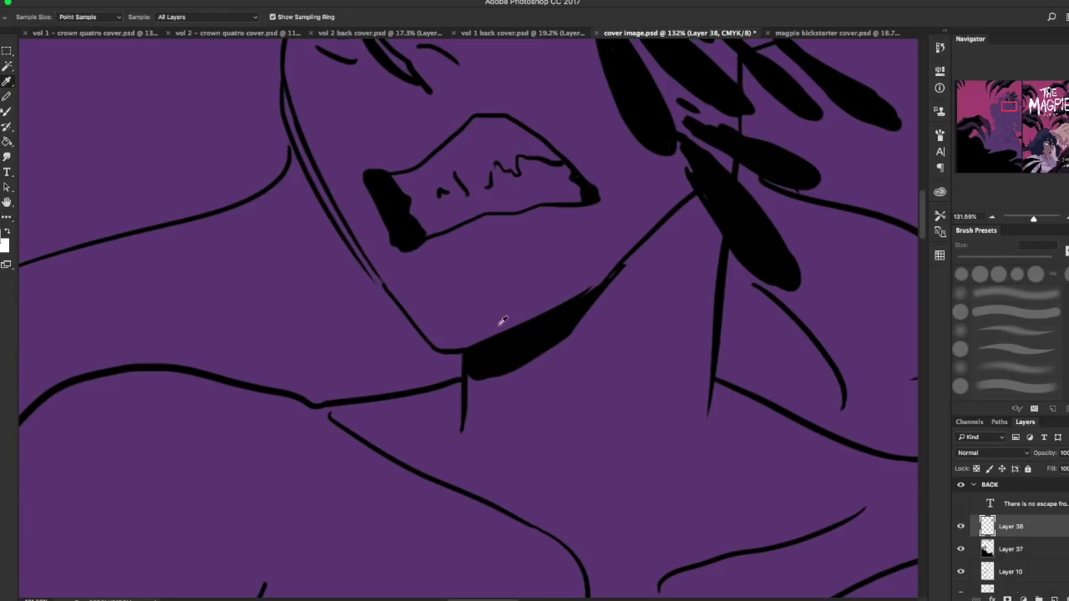
# Save the file and clean up the outer edge and tip of the black hand's outermost claw
pyautogui.moveTo(1033, 219); pyautogui.dragTo(1026, 222)
pyautogui.press('super+s')
pyautogui.press('z')
pyautogui.moveTo(355, 438)
pyautogui.mouseDown()
pyautogui.moveTo(466, 477)
pyautogui.moveTo(430, 462)
pyautogui.moveTo(390, 465)
pyautogui.mouseUp()
pyautogui.press('b')
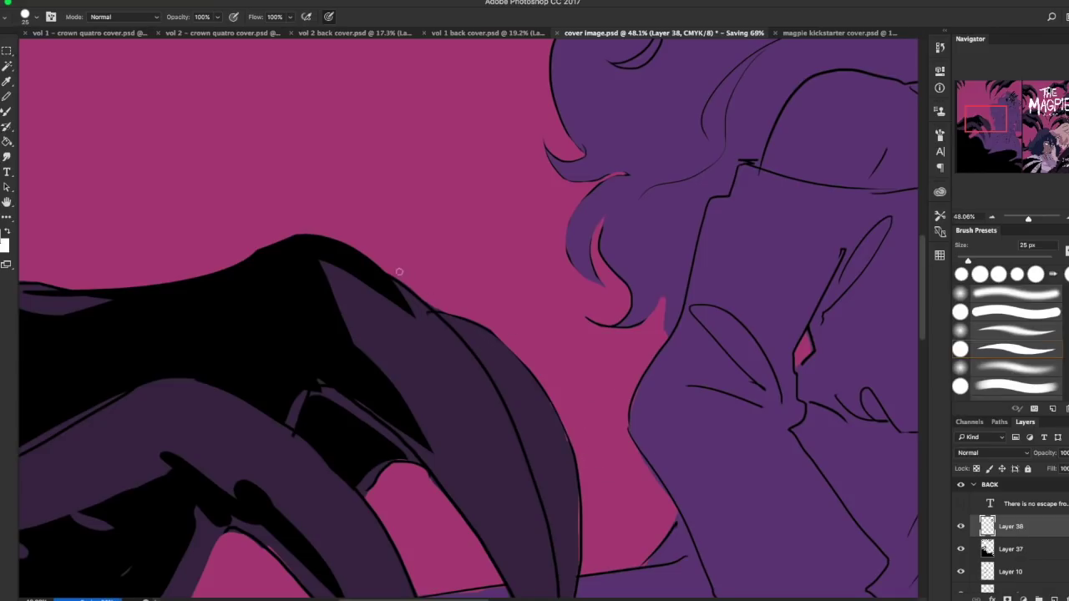
pyautogui.keyDown('alt'); pyautogui.click(561, 406); pyautogui.keyUp('alt')
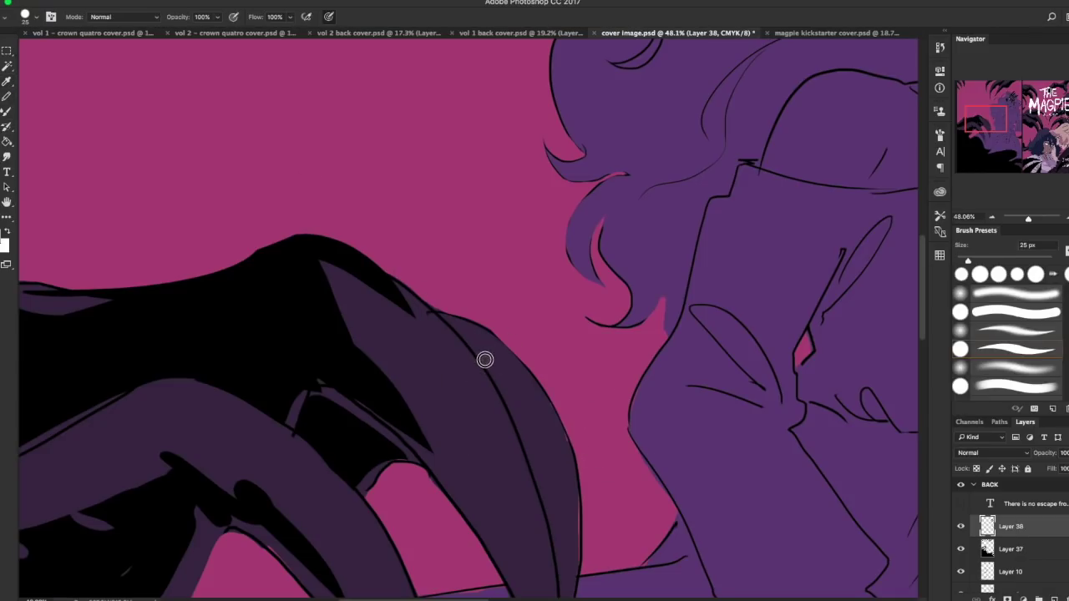
pyautogui.moveTo(579, 517); pyautogui.dragTo(578, 558)
pyautogui.moveTo(984, 120); pyautogui.dragTo(984, 132)
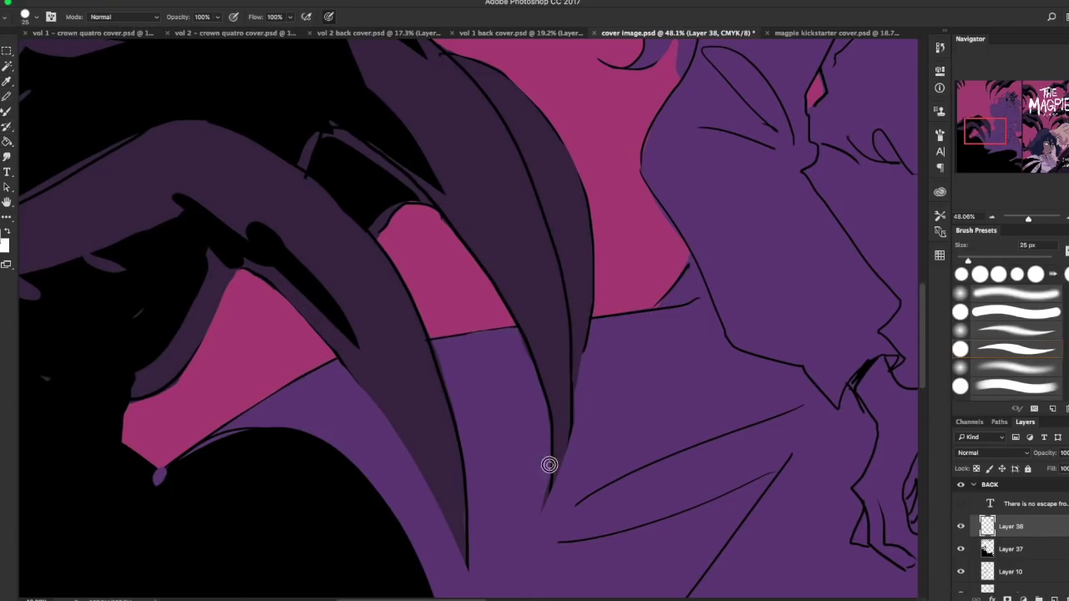
pyautogui.moveTo(548, 465); pyautogui.dragTo(542, 501)
# Select Layer 36 in the FRONT group and touch up the line work around the dark-haired character's shirt collar
pyautogui.moveTo(986, 131); pyautogui.dragTo(969, 123)
pyautogui.click(6, 82)
pyautogui.click(482, 337)
pyautogui.press('b')
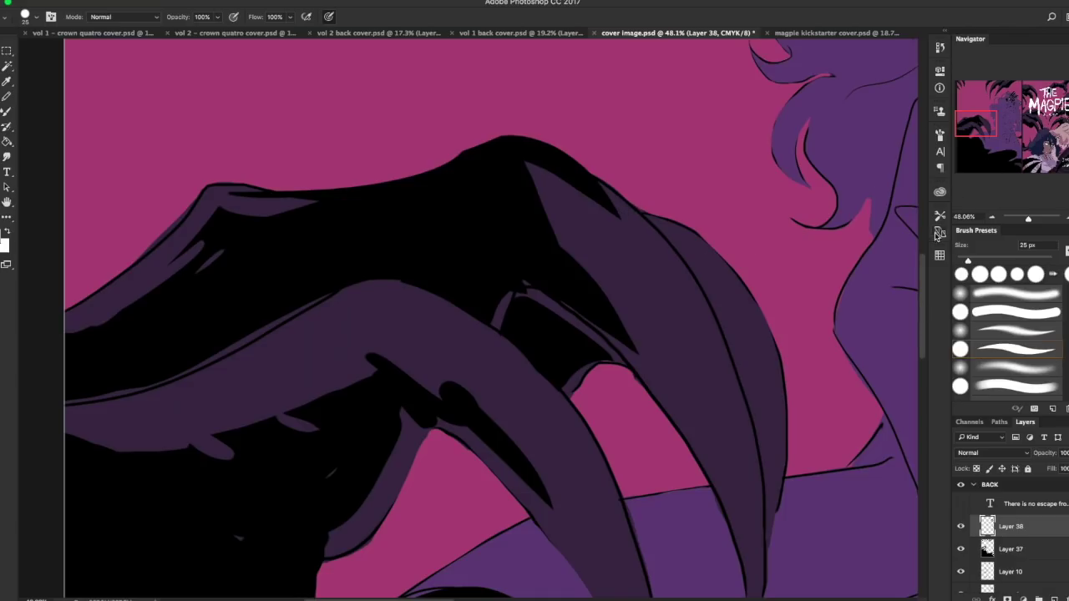
pyautogui.moveTo(976, 124); pyautogui.dragTo(1041, 159)
pyautogui.press('i')
pyautogui.press('b')
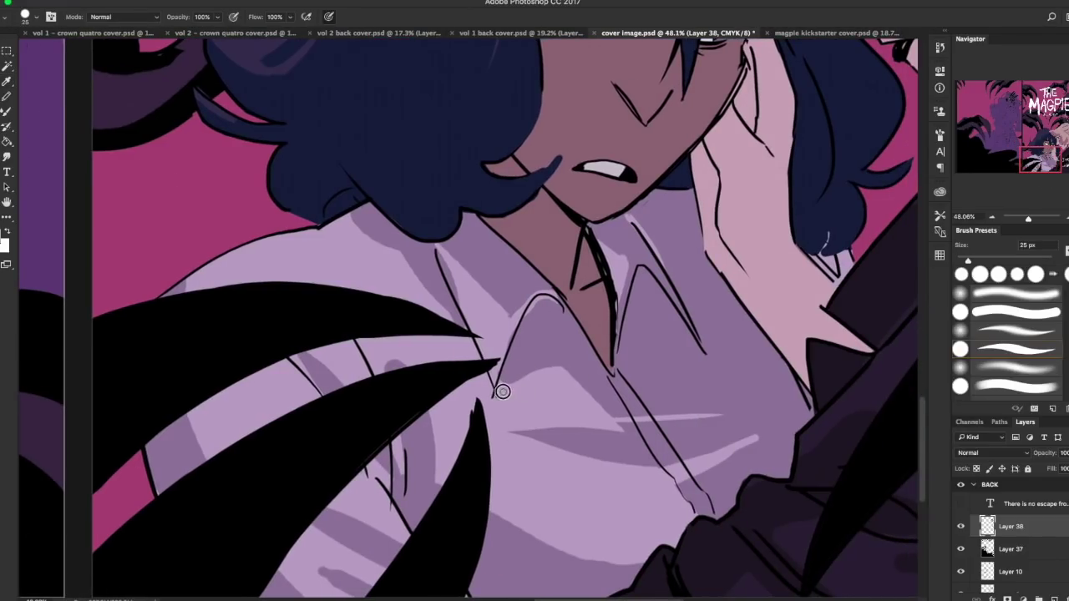
pyautogui.scroll(-5, 1011, 535)
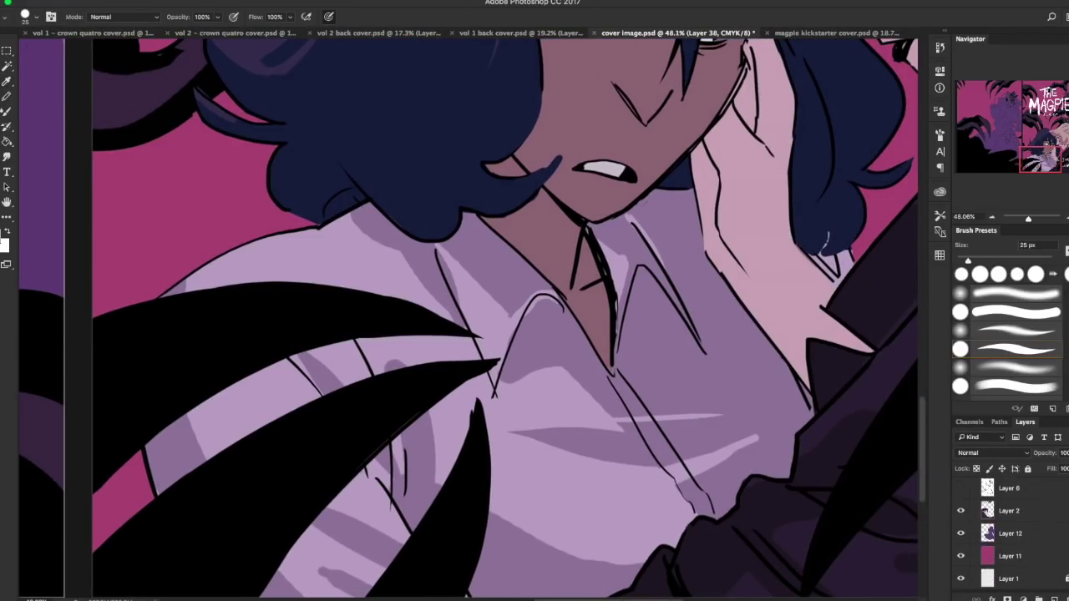
pyautogui.click(1028, 543)
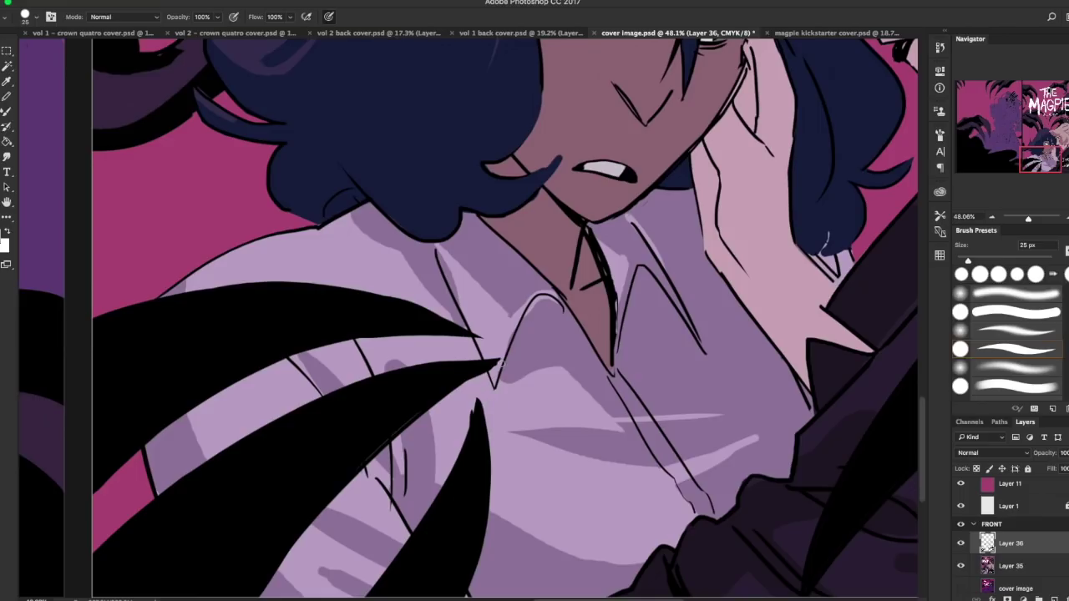
pyautogui.moveTo(436, 244); pyautogui.dragTo(457, 306)
pyautogui.moveTo(620, 299); pyautogui.dragTo(617, 368)
pyautogui.moveTo(650, 198); pyautogui.dragTo(617, 217)
# Touch up the blonde character's brow area and the crown edge of the dark hair with sampled colour on the front cover
pyautogui.moveTo(1028, 159)
pyautogui.mouseDown()
pyautogui.moveTo(1047, 157)
pyautogui.moveTo(1059, 87)
pyautogui.moveTo(1032, 99)
pyautogui.moveTo(1025, 139)
pyautogui.mouseUp()
pyautogui.click(6, 81)
pyautogui.click(735, 197)
pyautogui.click(7, 111)
pyautogui.moveTo(750, 204)
pyautogui.mouseDown()
pyautogui.moveTo(728, 203)
pyautogui.moveTo(764, 211)
pyautogui.mouseUp()
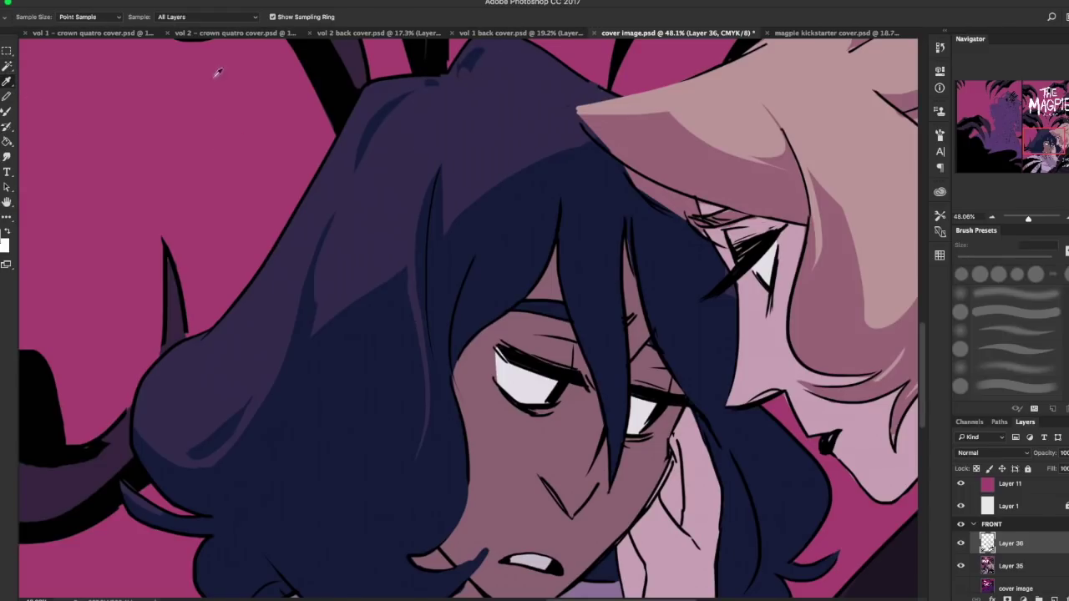
pyautogui.moveTo(438, 82); pyautogui.dragTo(447, 81)
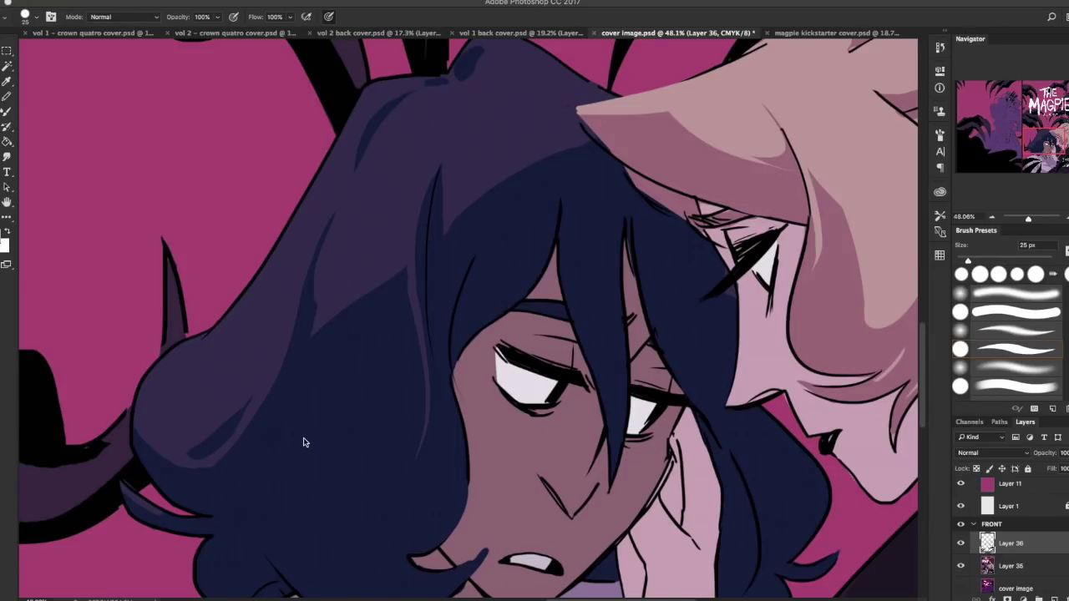
# Save the cover file with the whole front and back spread in view
pyautogui.press('h')
pyautogui.moveTo(1029, 219); pyautogui.dragTo(1026, 218)
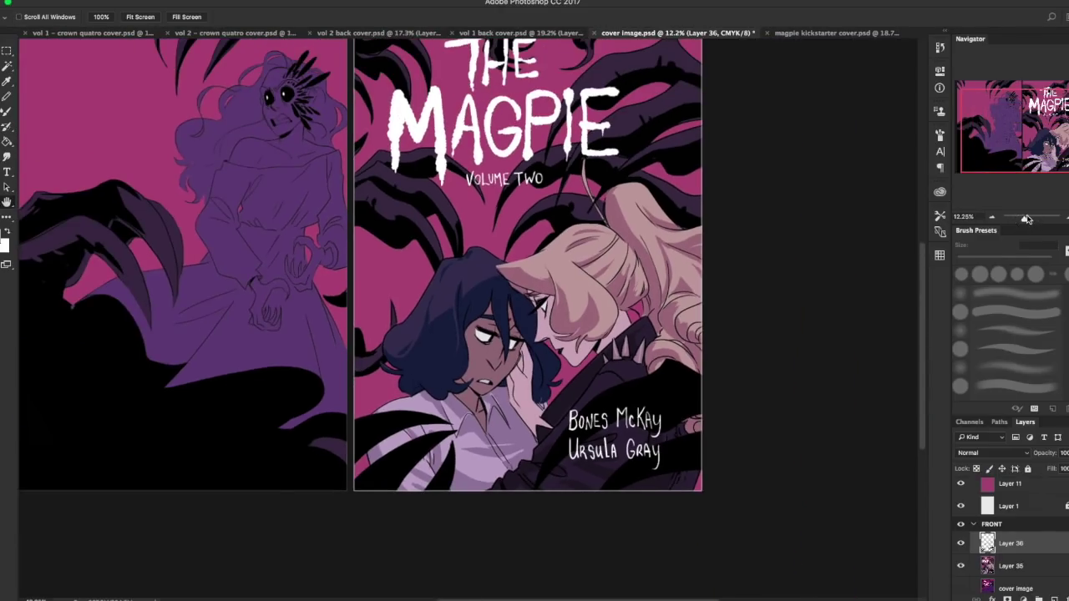
pyautogui.hotkey('ctrl', 's')
pyautogui.click(1013, 125)
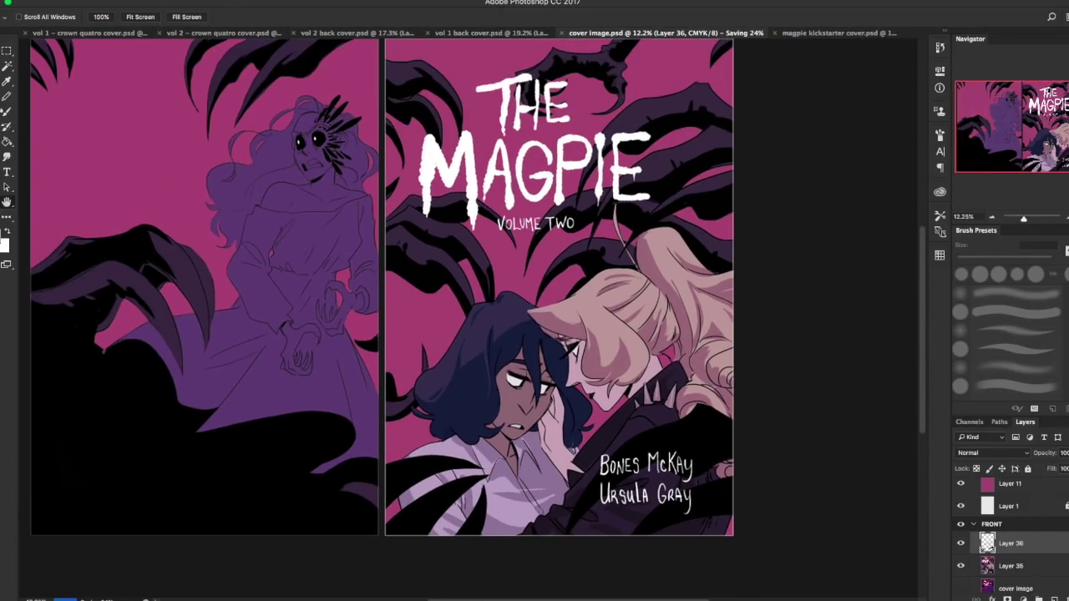
# Add a new layer directly above Layer 38 in the BACK group
pyautogui.scroll(5, 1047, 534)
pyautogui.click(1028, 551)
pyautogui.click(1016, 527)
pyautogui.click(960, 529)
pyautogui.click(960, 527)
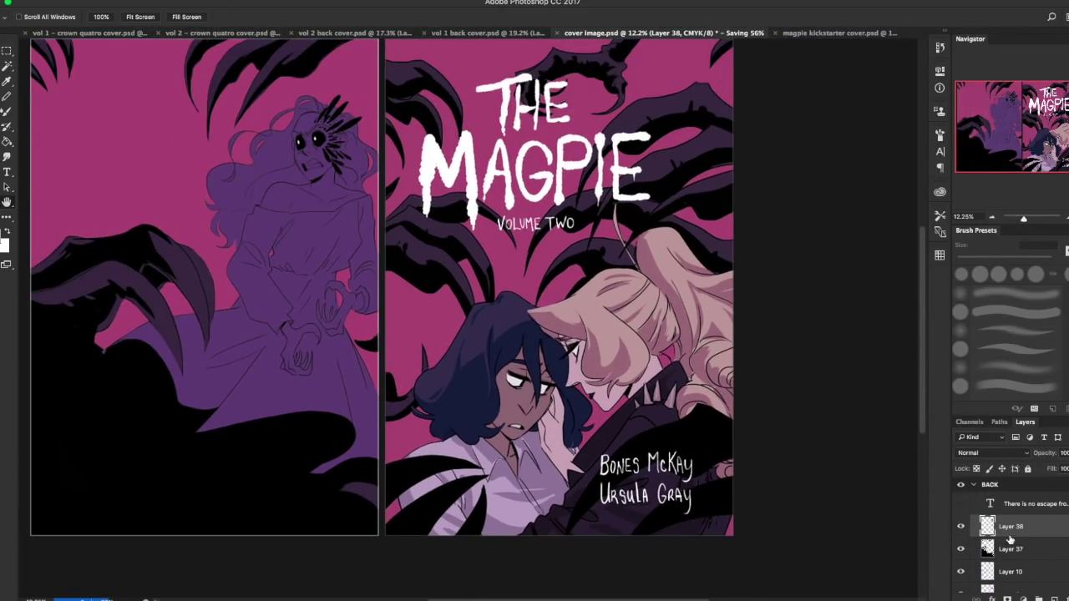
pyautogui.hotkey('ctrl', 'shift', 'alt', 'n')
# Switch the brush colour to black and paint a tapering shadow under the neckline's outer corner on the purple figure's dress
pyautogui.press('super+space')
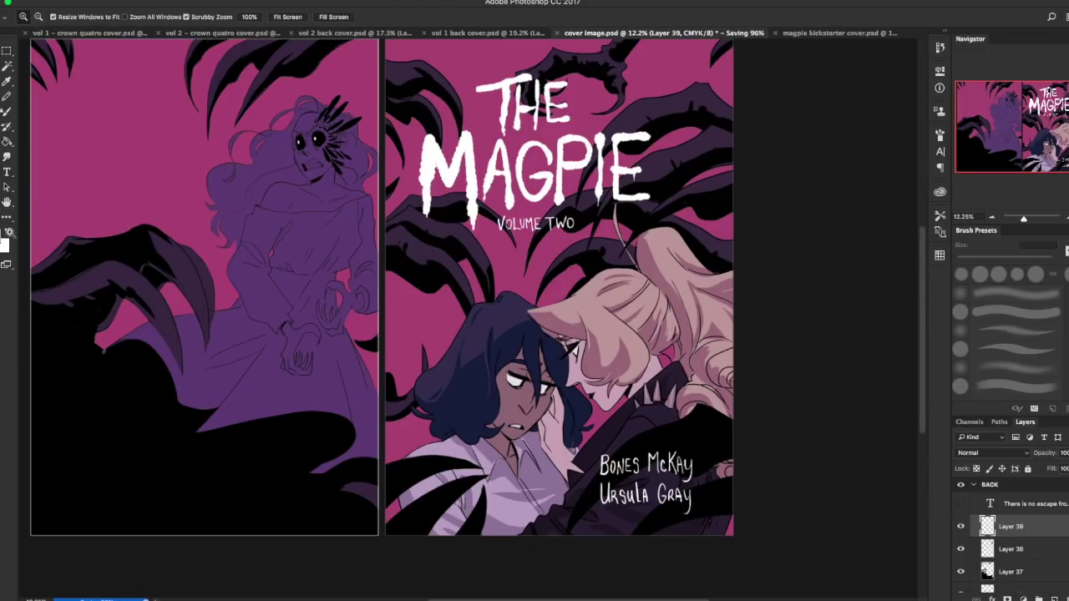
pyautogui.moveTo(272, 167)
pyautogui.mouseDown()
pyautogui.moveTo(334, 217)
pyautogui.moveTo(280, 196)
pyautogui.mouseUp()
pyautogui.press('space')
pyautogui.moveTo(464, 268); pyautogui.dragTo(442, 303)
pyautogui.click(5, 236)
pyautogui.click(491, 241)
pyautogui.moveTo(287, 322); pyautogui.dragTo(334, 344)
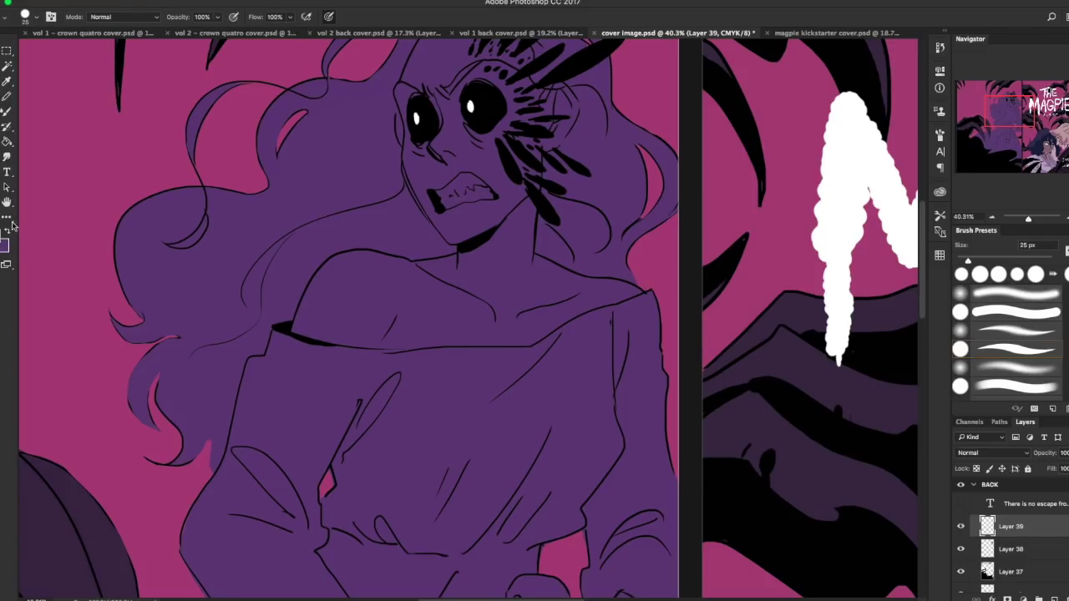
# Paint black shadows into the dress's underarm fold, the rest of its neckline edge and the folds of the far sleeve
pyautogui.moveTo(338, 458)
pyautogui.mouseDown()
pyautogui.moveTo(374, 410)
pyautogui.moveTo(335, 462)
pyautogui.moveTo(336, 475)
pyautogui.moveTo(353, 440)
pyautogui.moveTo(337, 478)
pyautogui.mouseUp()
pyautogui.moveTo(507, 347)
pyautogui.mouseDown()
pyautogui.moveTo(554, 329)
pyautogui.moveTo(511, 345)
pyautogui.mouseUp()
pyautogui.moveTo(388, 351)
pyautogui.mouseDown()
pyautogui.moveTo(412, 349)
pyautogui.moveTo(339, 349)
pyautogui.mouseUp()
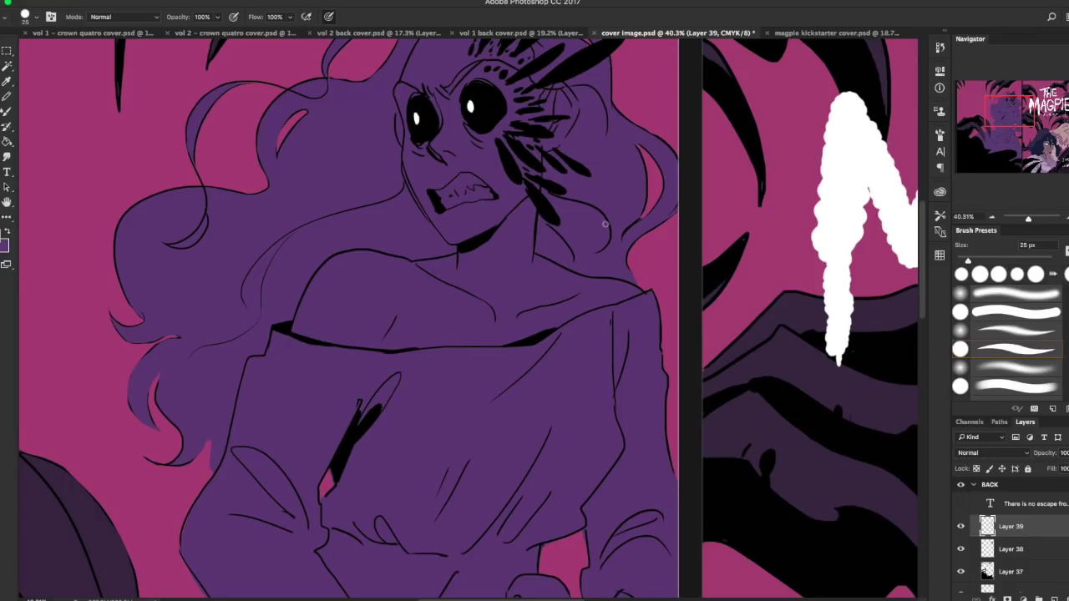
pyautogui.moveTo(612, 313)
pyautogui.mouseDown()
pyautogui.moveTo(612, 371)
pyautogui.moveTo(627, 355)
pyautogui.moveTo(623, 424)
pyautogui.moveTo(622, 369)
pyautogui.mouseUp()
pyautogui.keyDown('alt'); pyautogui.click(610, 380); pyautogui.keyUp('alt')
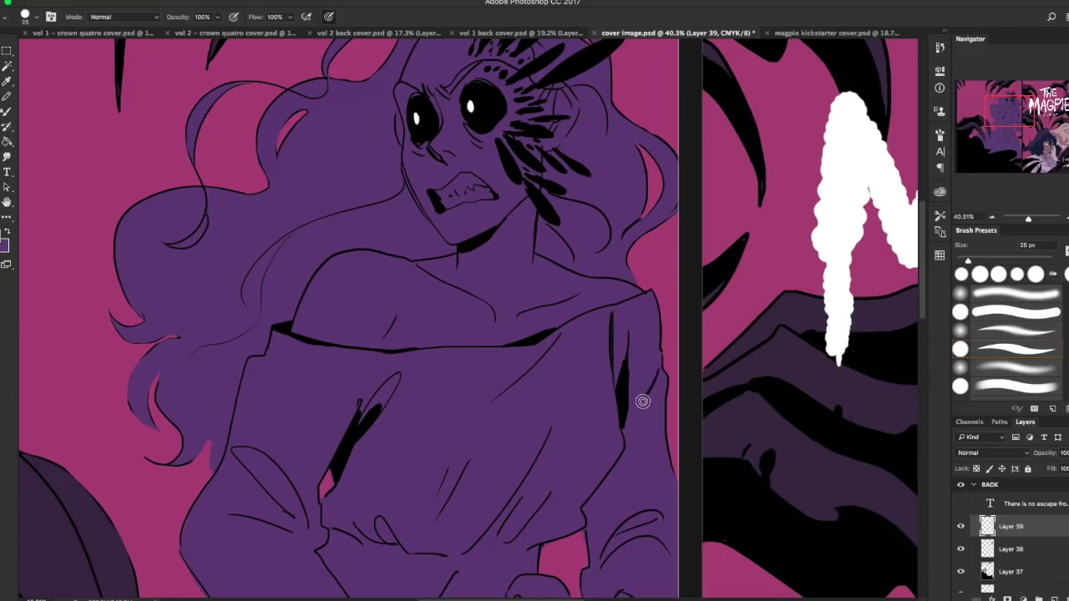
# Fill the area beside the neck and the thin curling locks over the far shoulder with black
pyautogui.moveTo(540, 220)
pyautogui.mouseDown()
pyautogui.moveTo(538, 247)
pyautogui.moveTo(557, 261)
pyautogui.moveTo(536, 251)
pyautogui.moveTo(567, 262)
pyautogui.moveTo(548, 234)
pyautogui.moveTo(573, 268)
pyautogui.moveTo(547, 230)
pyautogui.moveTo(577, 270)
pyautogui.mouseUp()
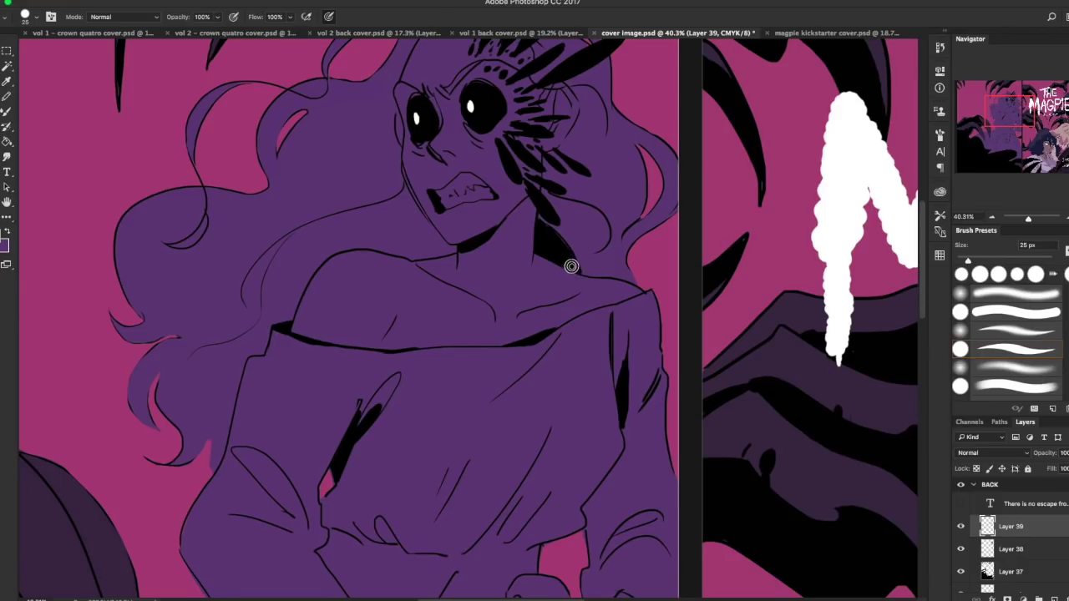
pyautogui.moveTo(592, 208)
pyautogui.mouseDown()
pyautogui.moveTo(599, 245)
pyautogui.moveTo(604, 219)
pyautogui.moveTo(596, 217)
pyautogui.moveTo(595, 269)
pyautogui.mouseUp()
pyautogui.moveTo(662, 209)
pyautogui.mouseDown()
pyautogui.moveTo(627, 269)
pyautogui.moveTo(650, 216)
pyautogui.mouseUp()
pyautogui.moveTo(667, 164)
pyautogui.mouseDown()
pyautogui.moveTo(664, 193)
pyautogui.moveTo(649, 143)
pyautogui.moveTo(669, 184)
pyautogui.moveTo(659, 148)
pyautogui.mouseUp()
# Paint the curved hair lock just behind the face feathers black, tapering it to a point
pyautogui.scroll(5, 778, 102)
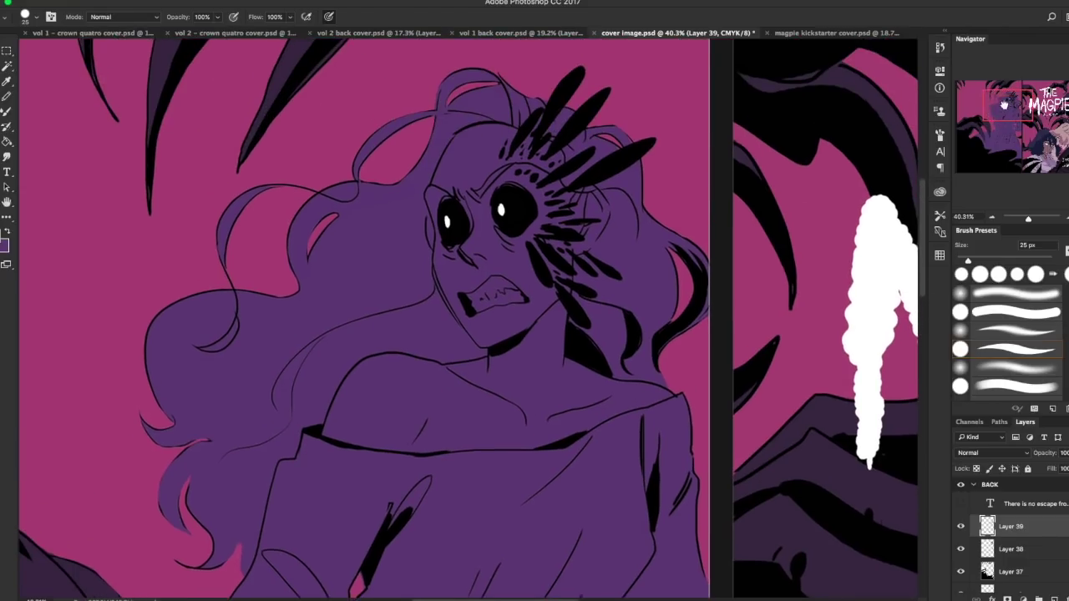
pyautogui.moveTo(610, 209)
pyautogui.mouseDown()
pyautogui.moveTo(617, 247)
pyautogui.moveTo(618, 202)
pyautogui.moveTo(628, 251)
pyautogui.mouseUp()
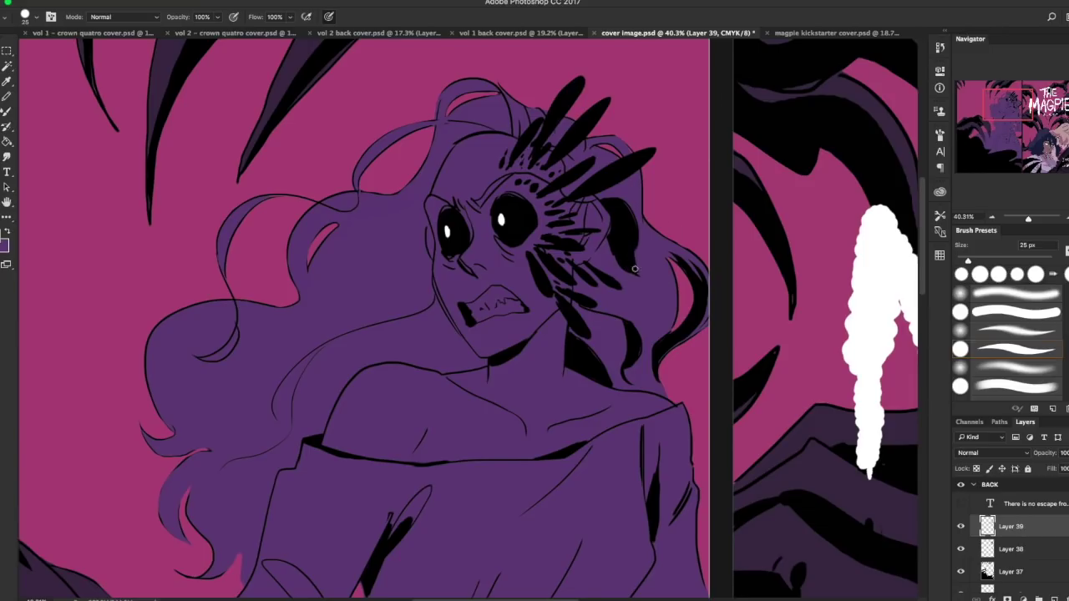
pyautogui.keyDown('alt'); pyautogui.click(654, 283); pyautogui.keyUp('alt')
# Paint black shadows along the hairline and crown, and fill the hair beside the face black down to a tapering lock
pyautogui.moveTo(429, 171)
pyautogui.mouseDown()
pyautogui.moveTo(444, 149)
pyautogui.moveTo(431, 180)
pyautogui.mouseUp()
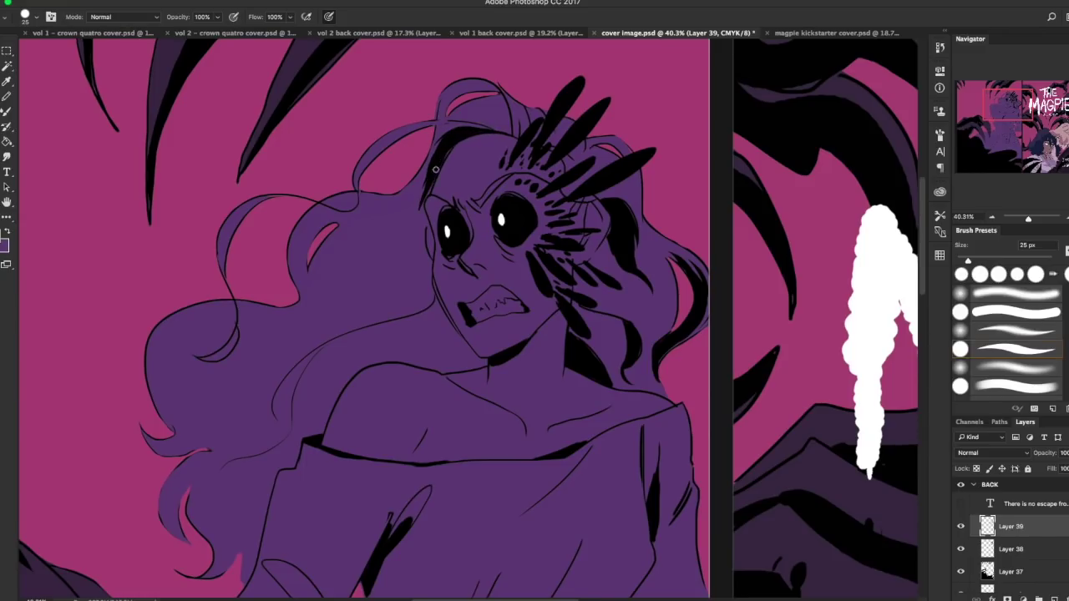
pyautogui.moveTo(410, 227)
pyautogui.mouseDown()
pyautogui.moveTo(426, 186)
pyautogui.moveTo(398, 212)
pyautogui.moveTo(424, 216)
pyautogui.moveTo(424, 198)
pyautogui.moveTo(409, 241)
pyautogui.mouseUp()
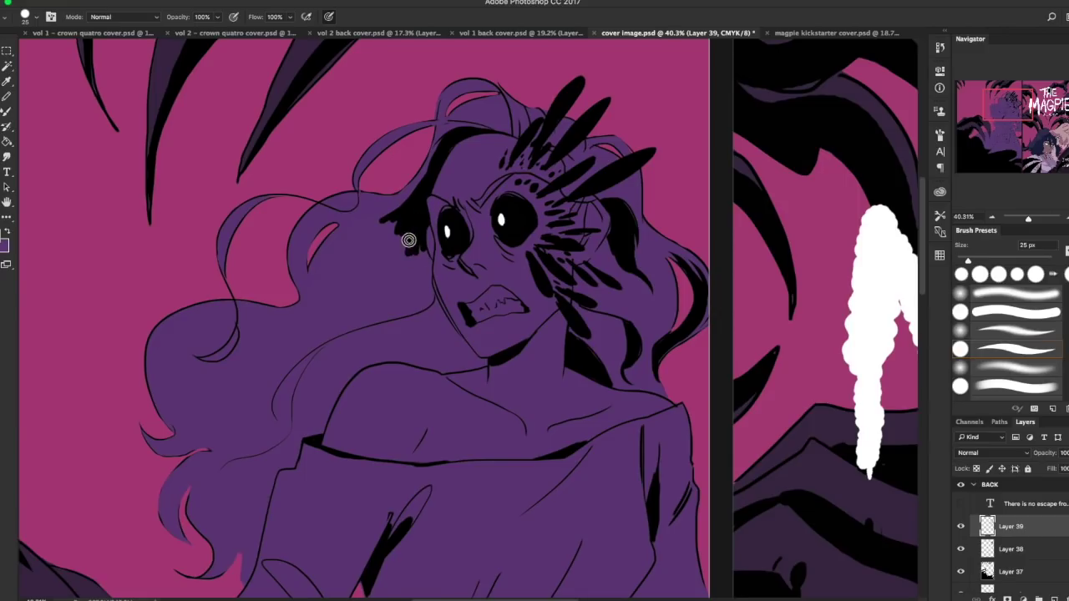
pyautogui.moveTo(494, 116)
pyautogui.mouseDown()
pyautogui.moveTo(468, 118)
pyautogui.moveTo(506, 127)
pyautogui.moveTo(477, 118)
pyautogui.moveTo(495, 124)
pyautogui.mouseUp()
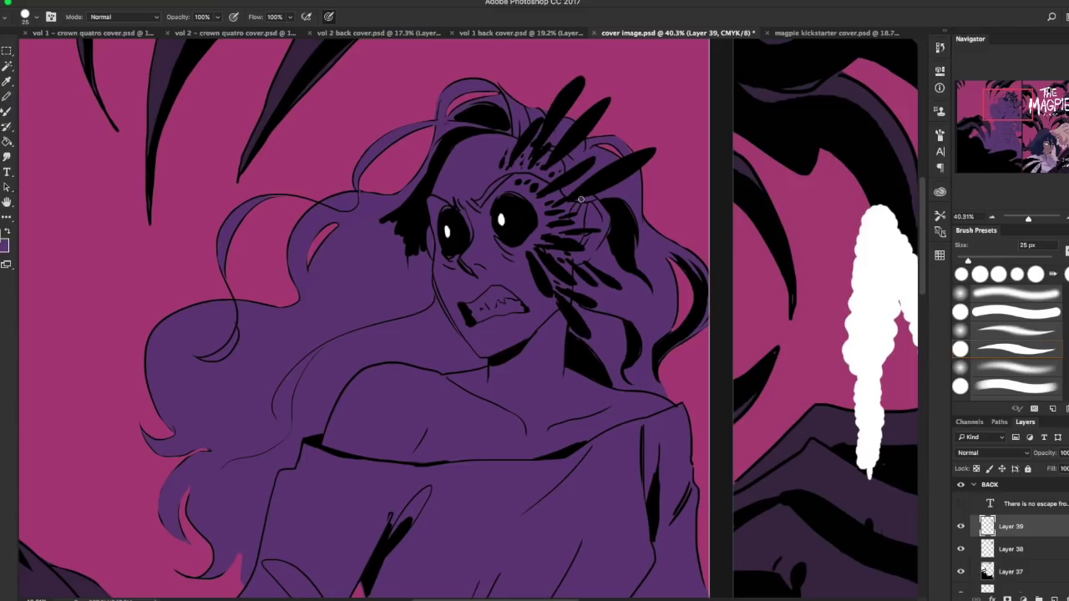
pyautogui.moveTo(397, 231)
pyautogui.mouseDown()
pyautogui.moveTo(372, 296)
pyautogui.moveTo(398, 209)
pyautogui.moveTo(378, 290)
pyautogui.moveTo(365, 234)
pyautogui.moveTo(368, 290)
pyautogui.moveTo(383, 232)
pyautogui.moveTo(402, 222)
pyautogui.moveTo(392, 226)
pyautogui.moveTo(422, 267)
pyautogui.mouseUp()
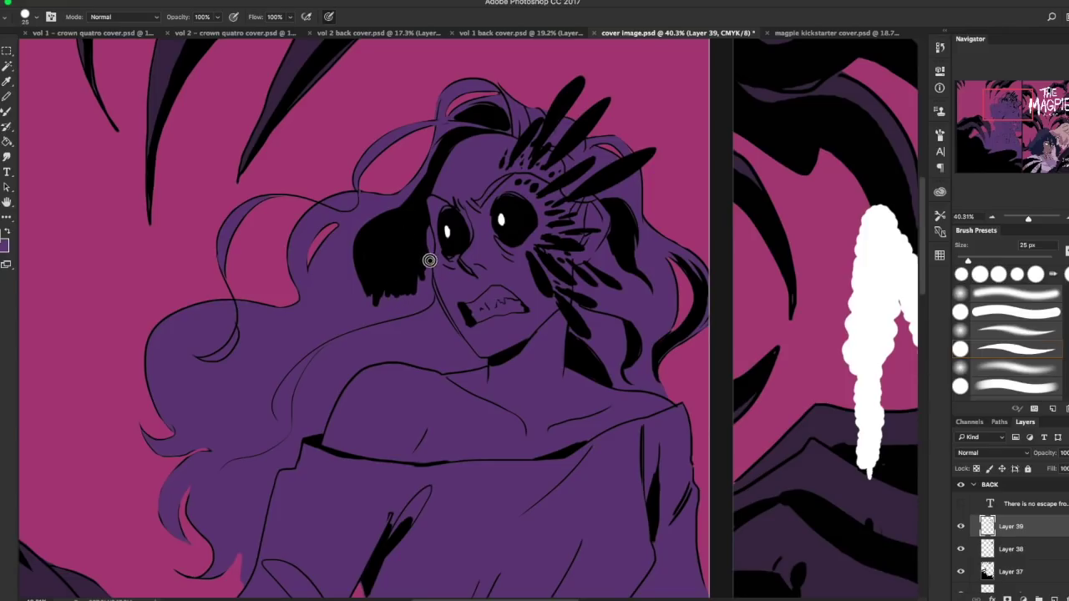
pyautogui.moveTo(433, 295)
pyautogui.mouseDown()
pyautogui.moveTo(424, 266)
pyautogui.moveTo(415, 292)
pyautogui.moveTo(392, 302)
pyautogui.moveTo(372, 294)
pyautogui.moveTo(421, 308)
pyautogui.moveTo(377, 276)
pyautogui.moveTo(331, 317)
pyautogui.moveTo(379, 323)
pyautogui.moveTo(317, 351)
pyautogui.moveTo(296, 401)
pyautogui.mouseUp()
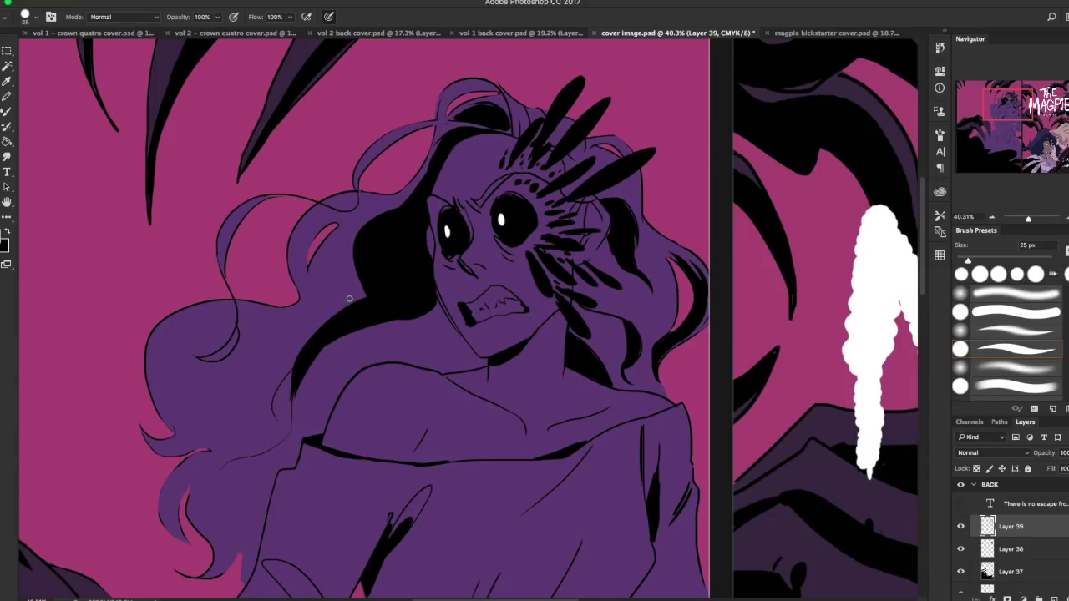
# Carve purple hair back out of the black mass beside the face, leaving a separate tapering black lock
pyautogui.moveTo(436, 145)
pyautogui.mouseDown()
pyautogui.moveTo(363, 225)
pyautogui.moveTo(361, 287)
pyautogui.moveTo(373, 234)
pyautogui.moveTo(408, 219)
pyautogui.mouseUp()
pyautogui.moveTo(403, 224)
pyautogui.mouseDown()
pyautogui.moveTo(369, 289)
pyautogui.moveTo(370, 240)
pyautogui.mouseUp()
pyautogui.press('x')
pyautogui.press('super+z')
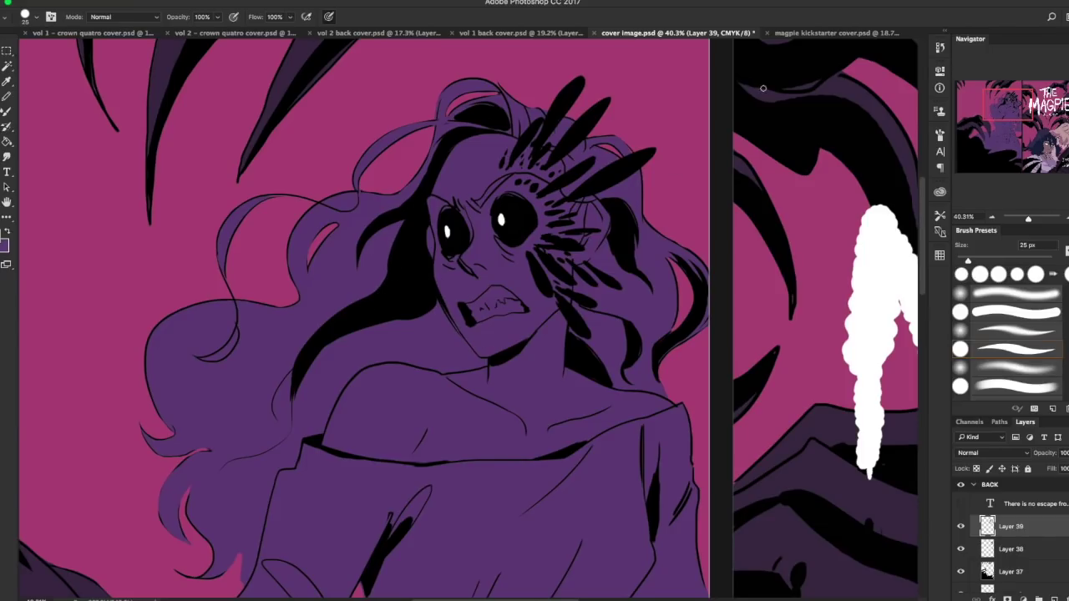
# Fill the gap between the hair, the jaw and the near shoulder with black
pyautogui.moveTo(434, 325)
pyautogui.mouseDown()
pyautogui.moveTo(457, 372)
pyautogui.moveTo(459, 341)
pyautogui.moveTo(470, 349)
pyautogui.moveTo(456, 342)
pyautogui.mouseUp()
pyautogui.moveTo(415, 352); pyautogui.dragTo(441, 314)
pyautogui.moveTo(479, 362)
pyautogui.mouseDown()
pyautogui.moveTo(441, 370)
pyautogui.moveTo(466, 357)
pyautogui.moveTo(443, 371)
pyautogui.moveTo(461, 359)
pyautogui.moveTo(443, 362)
pyautogui.moveTo(455, 353)
pyautogui.moveTo(437, 332)
pyautogui.moveTo(395, 355)
pyautogui.moveTo(424, 350)
pyautogui.moveTo(370, 365)
pyautogui.moveTo(444, 331)
pyautogui.moveTo(448, 343)
pyautogui.moveTo(438, 338)
pyautogui.moveTo(441, 306)
pyautogui.mouseUp()
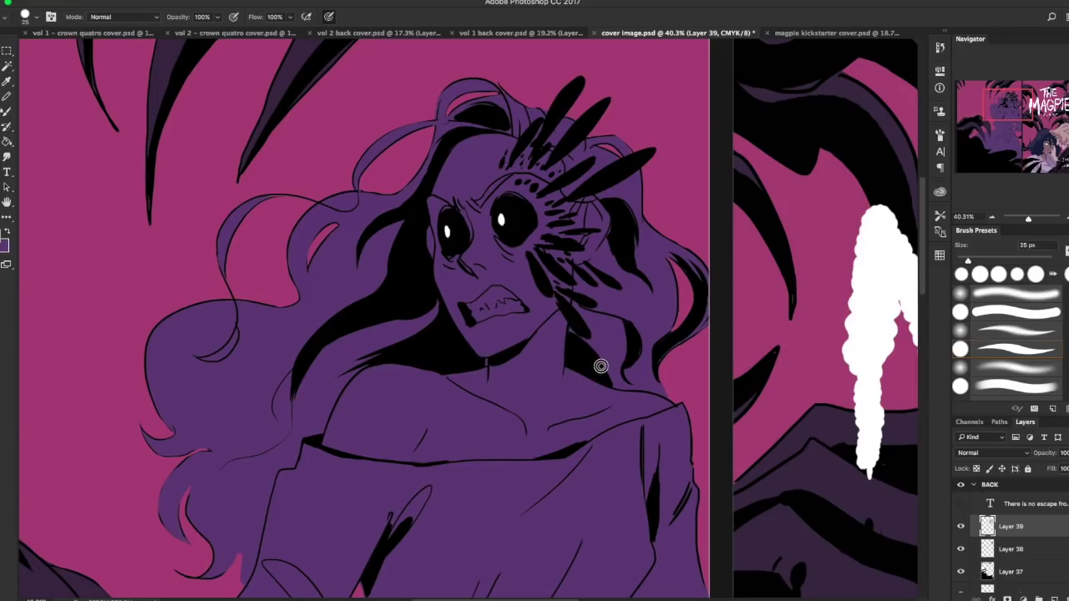
# Draw thin black strands through the hair below the face feathers on the far side
pyautogui.moveTo(577, 287); pyautogui.dragTo(638, 340)
pyautogui.moveTo(659, 274); pyautogui.dragTo(645, 336)
pyautogui.moveTo(659, 293); pyautogui.dragTo(641, 372)
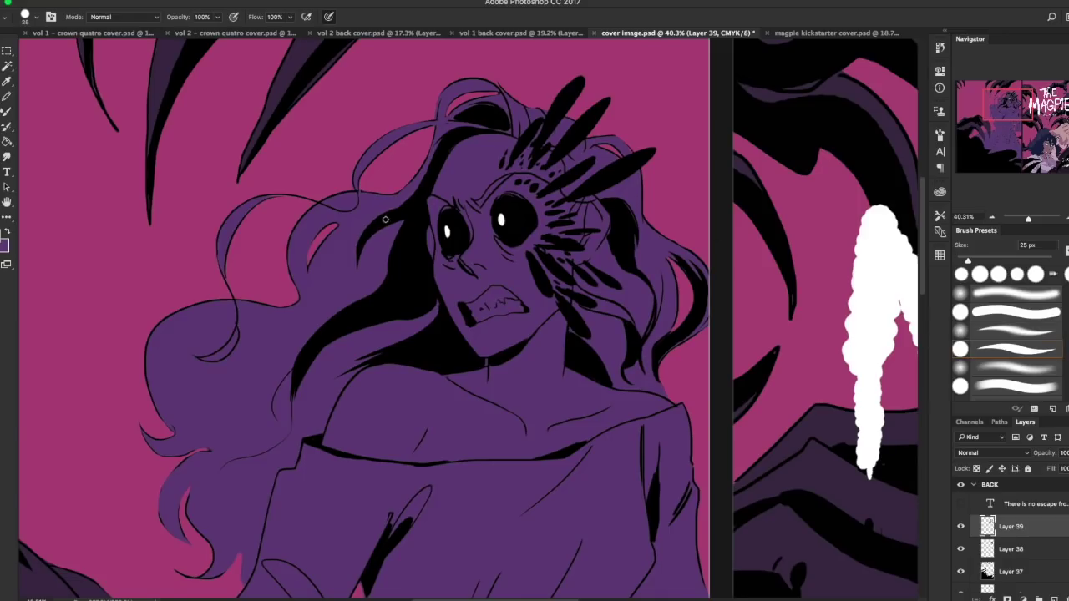
# Thicken the black lock beside the face and paint tapered black shading along the loose outer curl to its tip
pyautogui.moveTo(362, 233); pyautogui.dragTo(362, 287)
pyautogui.moveTo(241, 323); pyautogui.dragTo(222, 358)
pyautogui.moveTo(269, 196); pyautogui.dragTo(230, 269)
pyautogui.press('super+z')
pyautogui.moveTo(265, 197); pyautogui.dragTo(224, 266)
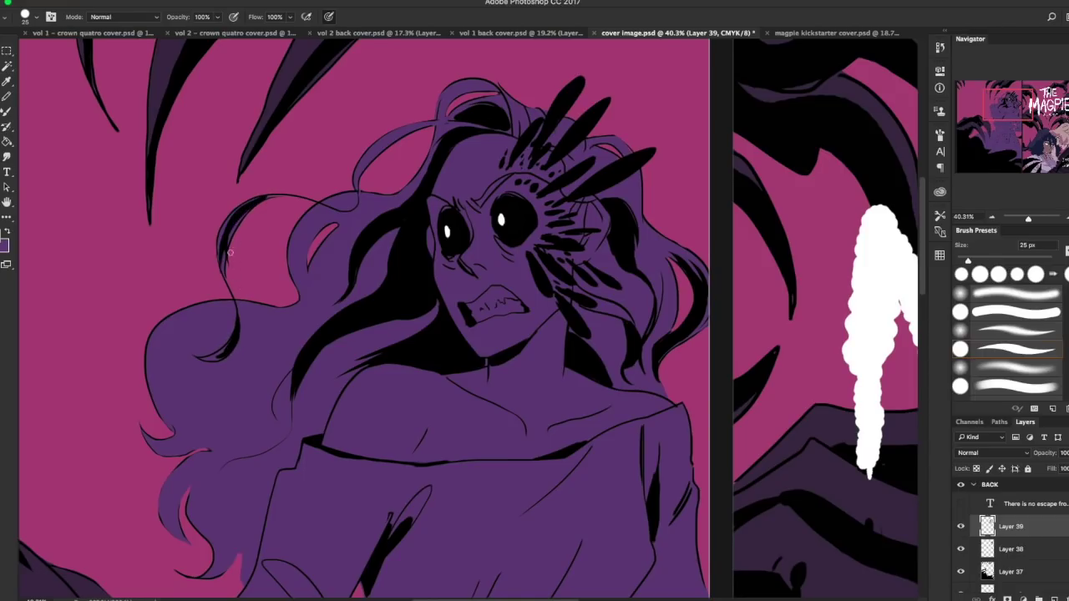
pyautogui.press('e')
pyautogui.press('b')
pyautogui.moveTo(223, 251); pyautogui.dragTo(238, 321)
# Paint the inner edge lock beside the loose curl black, curving it into the outer hair contour
pyautogui.moveTo(294, 190)
pyautogui.mouseDown()
pyautogui.moveTo(266, 197)
pyautogui.moveTo(300, 193)
pyautogui.mouseUp()
pyautogui.press('e')
pyautogui.press('b')
pyautogui.moveTo(293, 243)
pyautogui.mouseDown()
pyautogui.moveTo(297, 303)
pyautogui.moveTo(272, 310)
pyautogui.mouseUp()
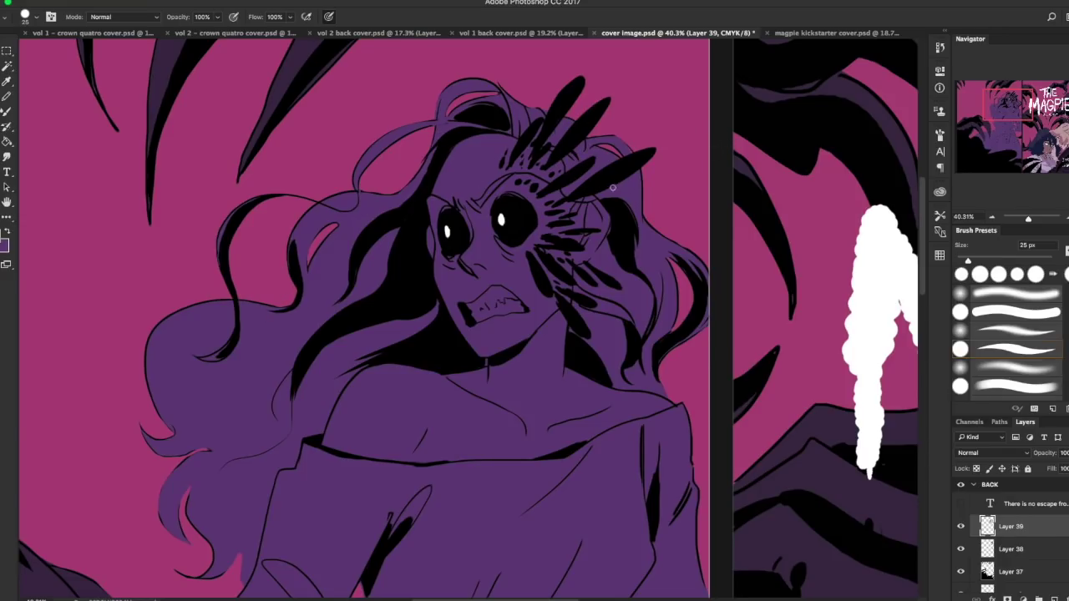
# Paint a small black shadow in the ear and recolour the eyes pink with white highlights
pyautogui.moveTo(589, 208)
pyautogui.mouseDown()
pyautogui.moveTo(596, 222)
pyautogui.moveTo(590, 212)
pyautogui.mouseUp()
pyautogui.moveTo(1006, 105)
pyautogui.mouseDown()
pyautogui.moveTo(1003, 114)
pyautogui.moveTo(1005, 105)
pyautogui.mouseUp()
pyautogui.hotkey('shift', 'b')
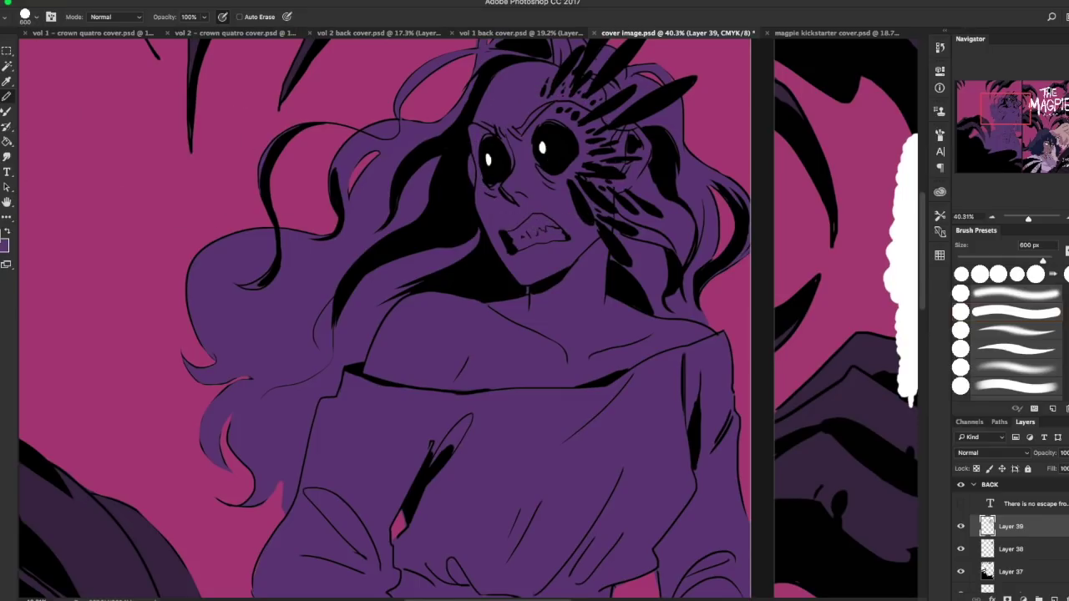
pyautogui.press('b')
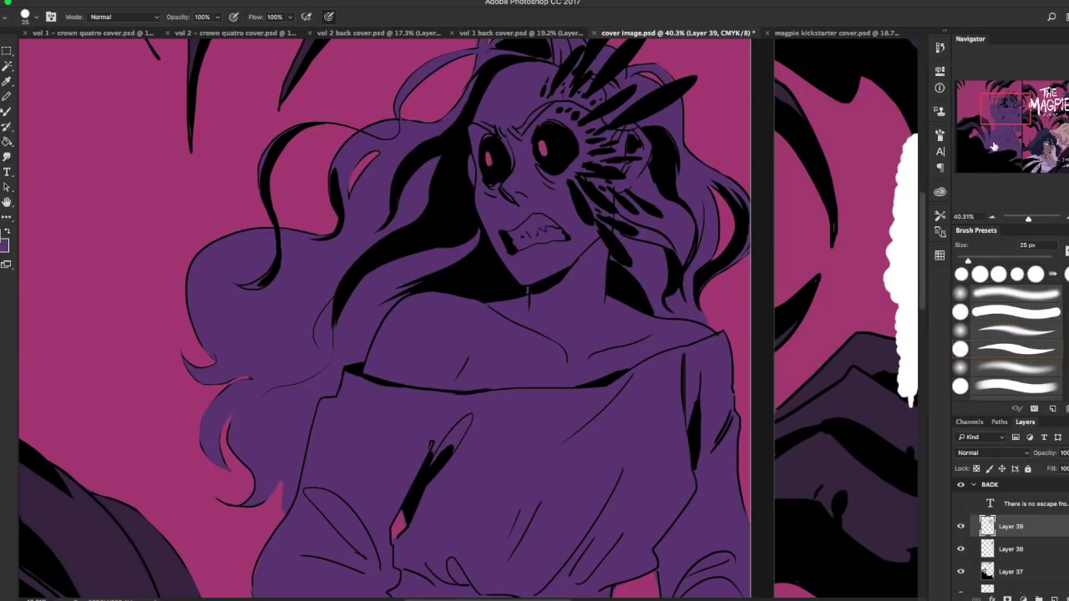
pyautogui.click(2, 237)
pyautogui.click(228, 247)
pyautogui.click(492, 240)
# Sample black from the hair and thicken the long lock falling behind the near shoulder into a tapered mass
pyautogui.keyDown('alt'); pyautogui.click(406, 240); pyautogui.keyUp('alt')
pyautogui.moveTo(387, 264); pyautogui.dragTo(347, 320)
pyautogui.moveTo(387, 264); pyautogui.dragTo(341, 330)
pyautogui.moveTo(347, 317); pyautogui.dragTo(342, 344)
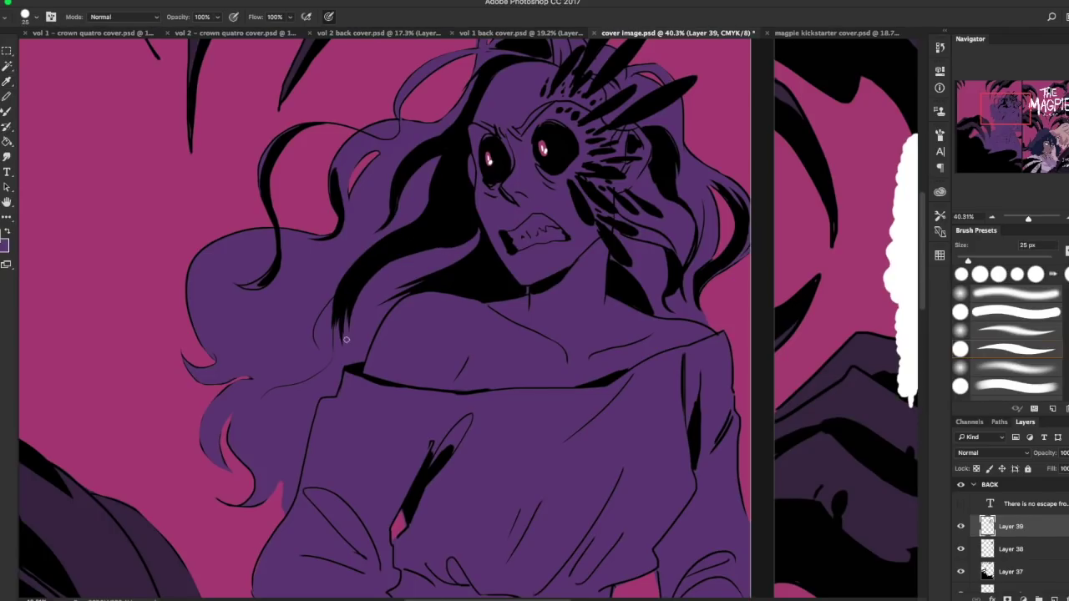
pyautogui.moveTo(345, 285); pyautogui.dragTo(322, 355)
pyautogui.moveTo(332, 305)
pyautogui.mouseDown()
pyautogui.moveTo(326, 357)
pyautogui.moveTo(309, 378)
pyautogui.moveTo(323, 348)
pyautogui.mouseUp()
pyautogui.moveTo(370, 249)
pyautogui.mouseDown()
pyautogui.moveTo(317, 336)
pyautogui.moveTo(326, 305)
pyautogui.moveTo(335, 311)
pyautogui.moveTo(321, 375)
pyautogui.mouseUp()
pyautogui.moveTo(349, 310); pyautogui.dragTo(331, 357)
# Paint black shadows along the hair's outer edge, the lock against the near shoulder and the connecting strands
pyautogui.moveTo(198, 269)
pyautogui.mouseDown()
pyautogui.moveTo(219, 349)
pyautogui.moveTo(214, 255)
pyautogui.moveTo(220, 347)
pyautogui.mouseUp()
pyautogui.press('e')
pyautogui.press('b')
pyautogui.moveTo(409, 284)
pyautogui.mouseDown()
pyautogui.moveTo(370, 342)
pyautogui.moveTo(422, 288)
pyautogui.moveTo(401, 312)
pyautogui.mouseUp()
pyautogui.press('e')
pyautogui.press('b')
pyautogui.moveTo(450, 246); pyautogui.dragTo(383, 273)
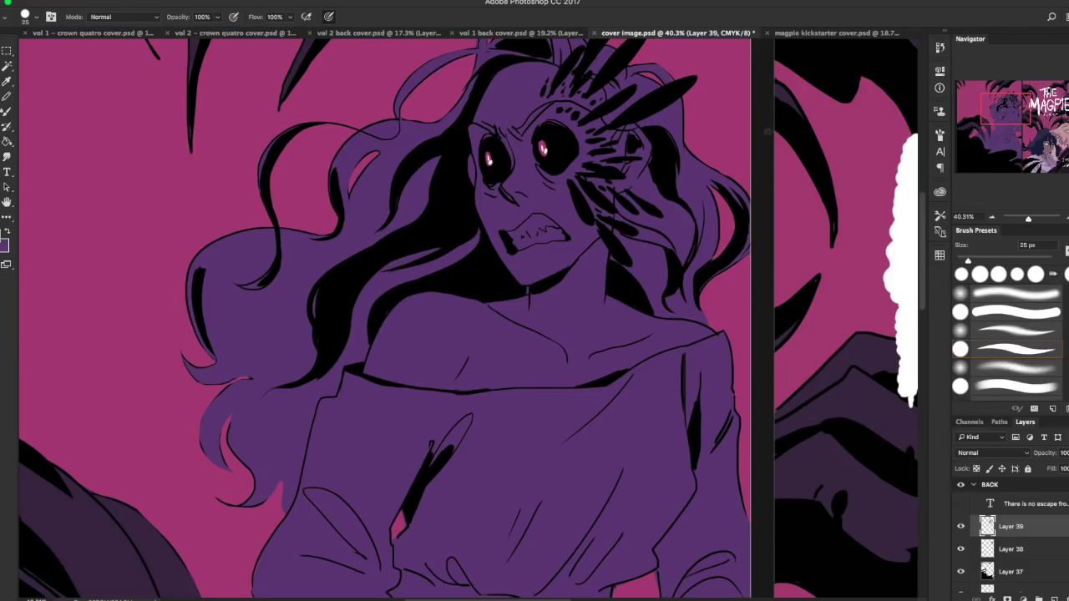
# Paint tapered black fold shadows across the lower bodice and beside the near underarm gap
pyautogui.moveTo(997, 125); pyautogui.dragTo(994, 139)
pyautogui.moveTo(591, 319)
pyautogui.mouseDown()
pyautogui.moveTo(648, 240)
pyautogui.moveTo(602, 309)
pyautogui.mouseUp()
pyautogui.moveTo(631, 271)
pyautogui.mouseDown()
pyautogui.moveTo(609, 306)
pyautogui.moveTo(693, 263)
pyautogui.moveTo(678, 286)
pyautogui.mouseUp()
pyautogui.press('e')
pyautogui.press('b')
pyautogui.moveTo(576, 239)
pyautogui.mouseDown()
pyautogui.moveTo(544, 294)
pyautogui.moveTo(582, 307)
pyautogui.mouseUp()
pyautogui.moveTo(464, 242)
pyautogui.mouseDown()
pyautogui.moveTo(472, 285)
pyautogui.moveTo(462, 255)
pyautogui.mouseUp()
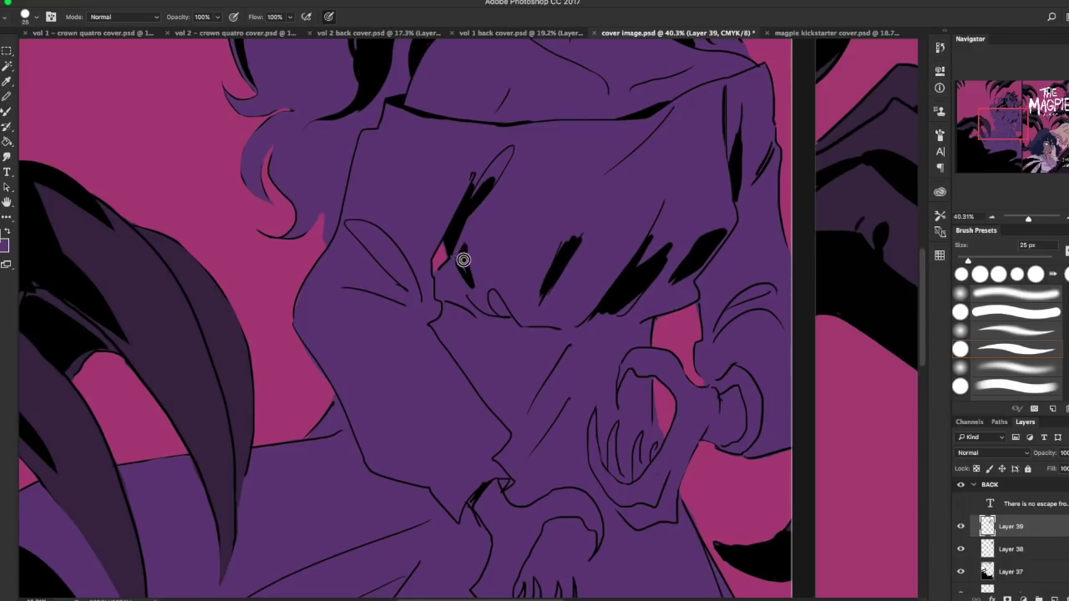
# Fill the small waist fold, branch the middle bodice fold and shade the underside of the gathered waistline black
pyautogui.moveTo(501, 303); pyautogui.dragTo(500, 315)
pyautogui.moveTo(563, 298)
pyautogui.mouseDown()
pyautogui.moveTo(572, 267)
pyautogui.moveTo(546, 299)
pyautogui.moveTo(631, 240)
pyautogui.moveTo(581, 274)
pyautogui.moveTo(582, 261)
pyautogui.moveTo(568, 296)
pyautogui.moveTo(636, 233)
pyautogui.moveTo(572, 246)
pyautogui.moveTo(536, 289)
pyautogui.mouseUp()
pyautogui.press('e')
pyautogui.press('b')
pyautogui.moveTo(688, 304)
pyautogui.mouseDown()
pyautogui.moveTo(585, 322)
pyautogui.moveTo(657, 306)
pyautogui.moveTo(612, 332)
pyautogui.moveTo(644, 329)
pyautogui.moveTo(555, 326)
pyautogui.mouseUp()
# Paint black shadows on the far sleeve's fold, inside its cuff and over the raised hand's curved top finger
pyautogui.moveTo(761, 278); pyautogui.dragTo(720, 321)
pyautogui.moveTo(740, 407)
pyautogui.mouseDown()
pyautogui.moveTo(708, 438)
pyautogui.moveTo(732, 436)
pyautogui.moveTo(723, 402)
pyautogui.mouseUp()
pyautogui.moveTo(633, 362)
pyautogui.mouseDown()
pyautogui.moveTo(625, 356)
pyautogui.moveTo(618, 392)
pyautogui.moveTo(628, 358)
pyautogui.moveTo(663, 365)
pyautogui.moveTo(648, 362)
pyautogui.moveTo(667, 355)
pyautogui.moveTo(642, 351)
pyautogui.moveTo(692, 377)
pyautogui.mouseUp()
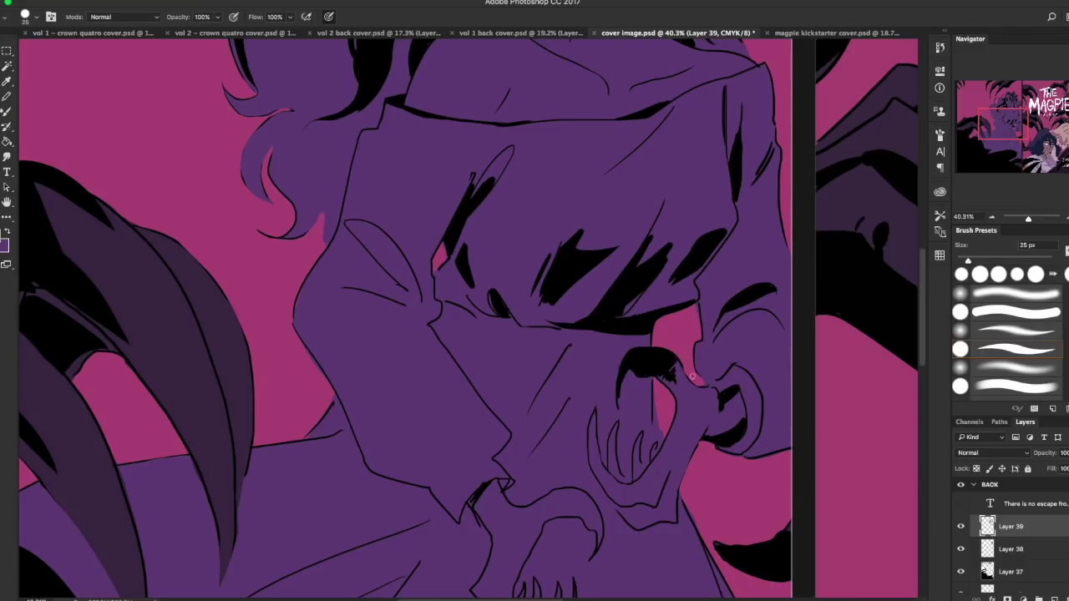
# Paint black shadows along the raised hand's remaining fingers and around its lower knuckles
pyautogui.moveTo(598, 437)
pyautogui.mouseDown()
pyautogui.moveTo(596, 408)
pyautogui.moveTo(602, 474)
pyautogui.mouseUp()
pyautogui.press('e')
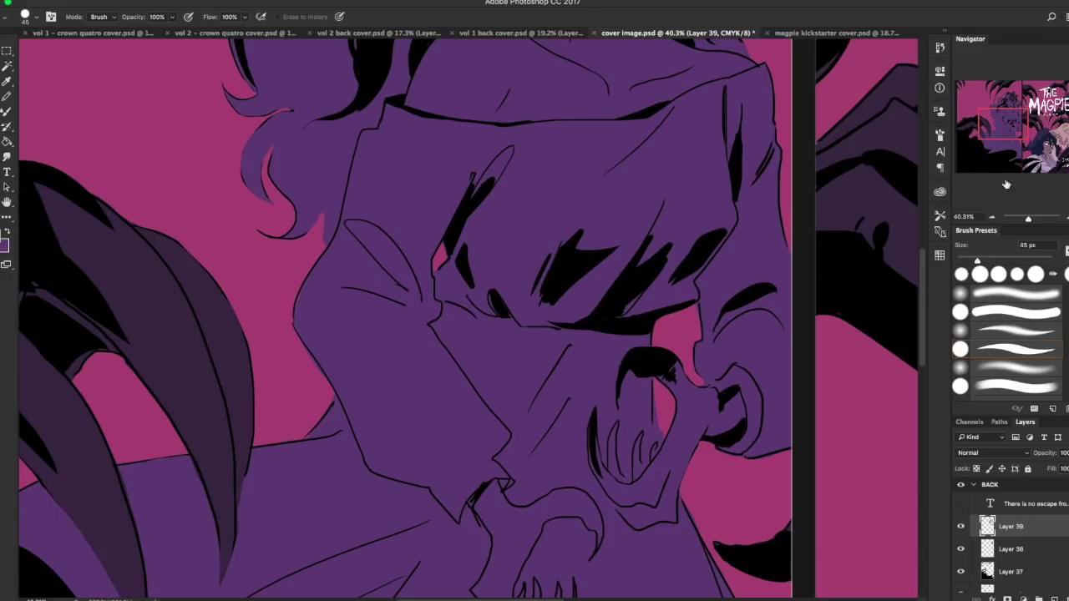
pyautogui.moveTo(1004, 124); pyautogui.dragTo(1005, 132)
pyautogui.press('b')
pyautogui.moveTo(573, 330); pyautogui.dragTo(595, 358)
pyautogui.moveTo(590, 298)
pyautogui.mouseDown()
pyautogui.moveTo(600, 350)
pyautogui.moveTo(613, 317)
pyautogui.moveTo(618, 349)
pyautogui.mouseUp()
pyautogui.press('e')
pyautogui.press('b')
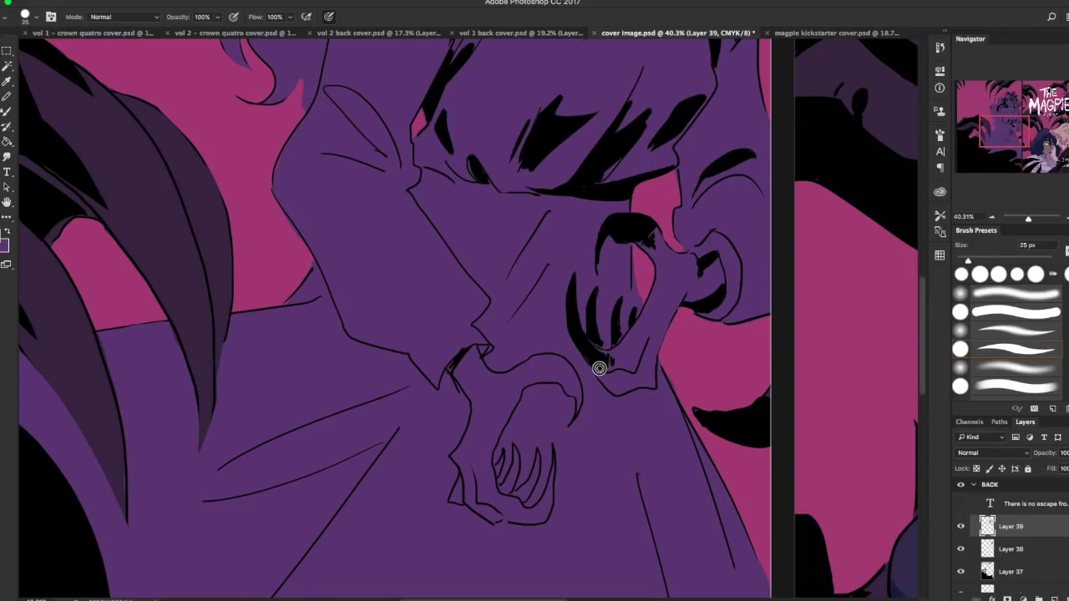
pyautogui.moveTo(600, 373)
pyautogui.mouseDown()
pyautogui.moveTo(622, 388)
pyautogui.moveTo(625, 354)
pyautogui.mouseUp()
# Paint the lower hand's curved top finger, its other fingers and its knuckles with black shadows and short hatching
pyautogui.moveTo(575, 410)
pyautogui.mouseDown()
pyautogui.moveTo(573, 375)
pyautogui.moveTo(571, 390)
pyautogui.moveTo(551, 356)
pyautogui.moveTo(529, 375)
pyautogui.moveTo(543, 363)
pyautogui.moveTo(549, 375)
pyautogui.moveTo(521, 369)
pyautogui.mouseUp()
pyautogui.press('e')
pyautogui.press('b')
pyautogui.moveTo(556, 476)
pyautogui.mouseDown()
pyautogui.moveTo(551, 465)
pyautogui.moveTo(546, 512)
pyautogui.moveTo(504, 499)
pyautogui.moveTo(549, 512)
pyautogui.moveTo(551, 496)
pyautogui.moveTo(544, 515)
pyautogui.mouseUp()
pyautogui.moveTo(538, 465)
pyautogui.mouseDown()
pyautogui.moveTo(542, 476)
pyautogui.moveTo(513, 492)
pyautogui.moveTo(524, 497)
pyautogui.mouseUp()
pyautogui.moveTo(515, 458)
pyautogui.mouseDown()
pyautogui.moveTo(481, 514)
pyautogui.moveTo(455, 488)
pyautogui.moveTo(496, 504)
pyautogui.moveTo(493, 494)
pyautogui.moveTo(481, 504)
pyautogui.moveTo(486, 481)
pyautogui.mouseUp()
pyautogui.press('e')
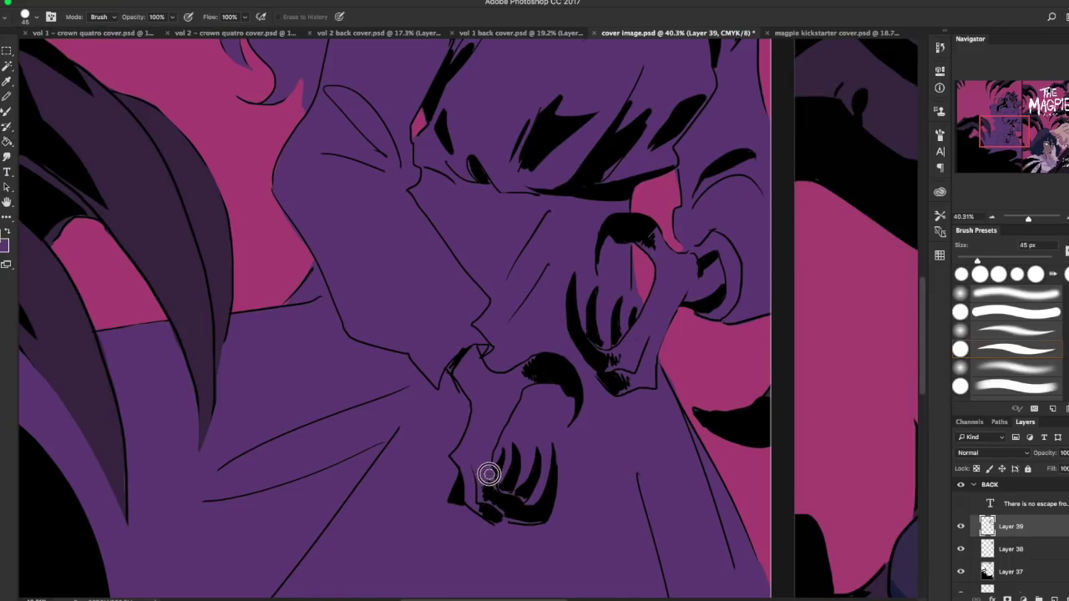
pyautogui.press('b')
pyautogui.moveTo(525, 500); pyautogui.dragTo(512, 484)
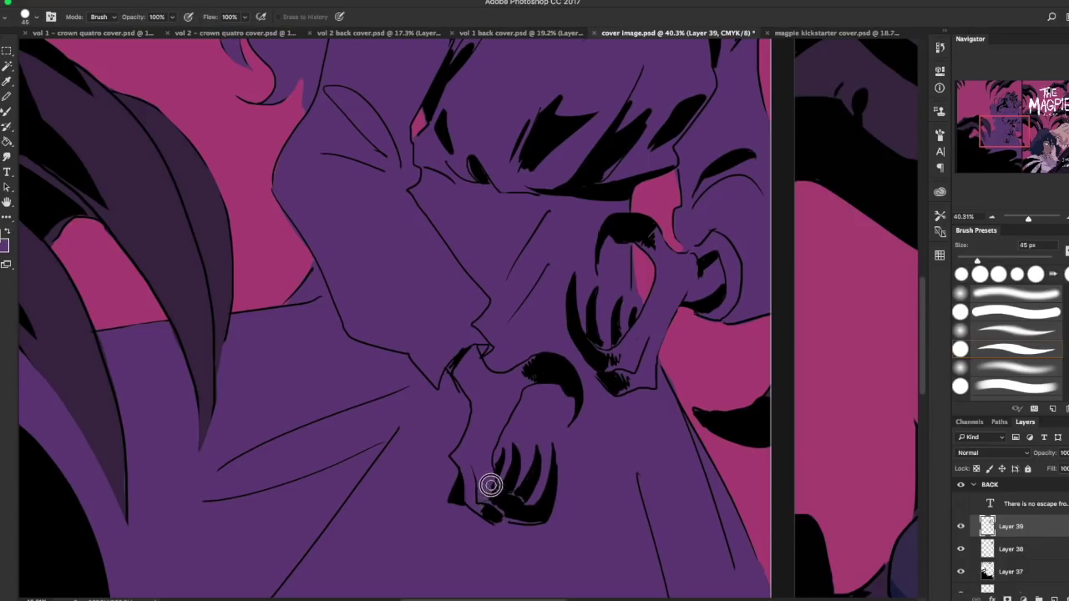
pyautogui.moveTo(483, 514); pyautogui.dragTo(481, 506)
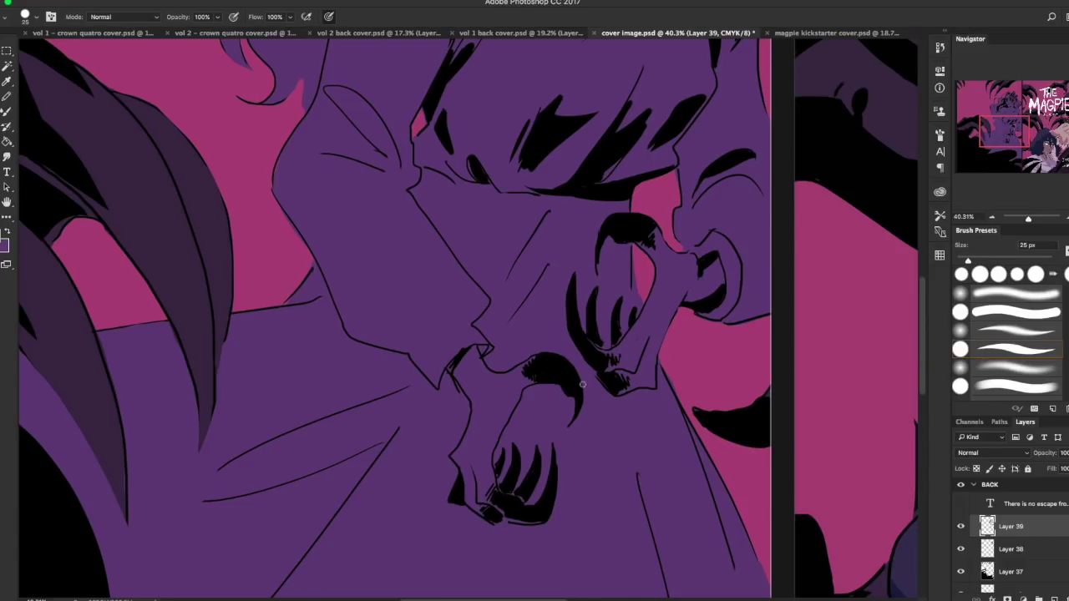
# Fill the inside of the near sleeve's cuff with black around the wrist and clean up its edge
pyautogui.moveTo(452, 359); pyautogui.dragTo(441, 391)
pyautogui.press('e')
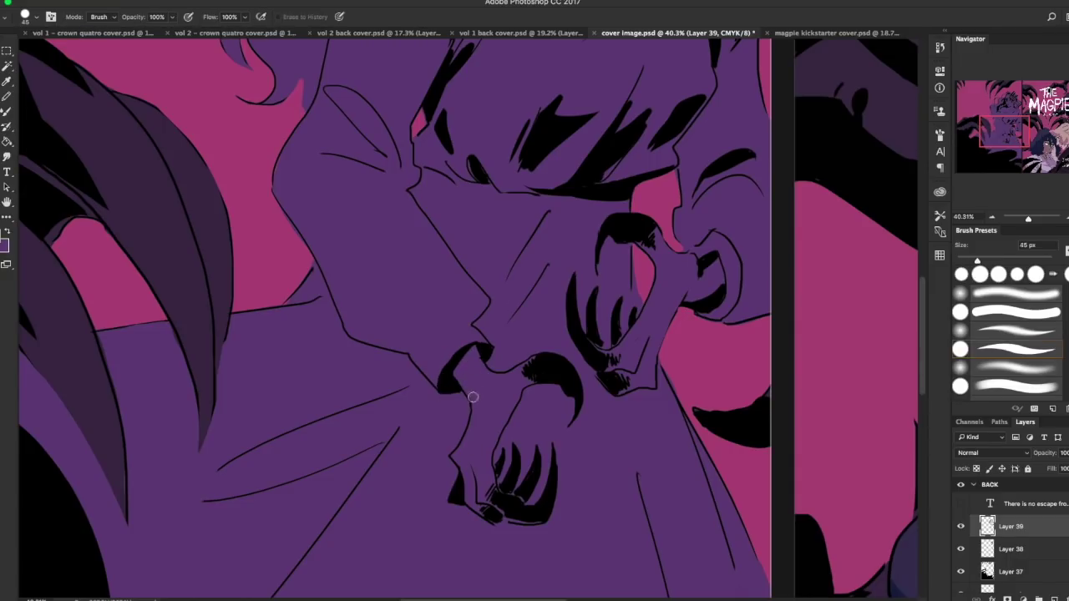
pyautogui.press('x')
pyautogui.moveTo(477, 353); pyautogui.dragTo(481, 380)
pyautogui.press('b')
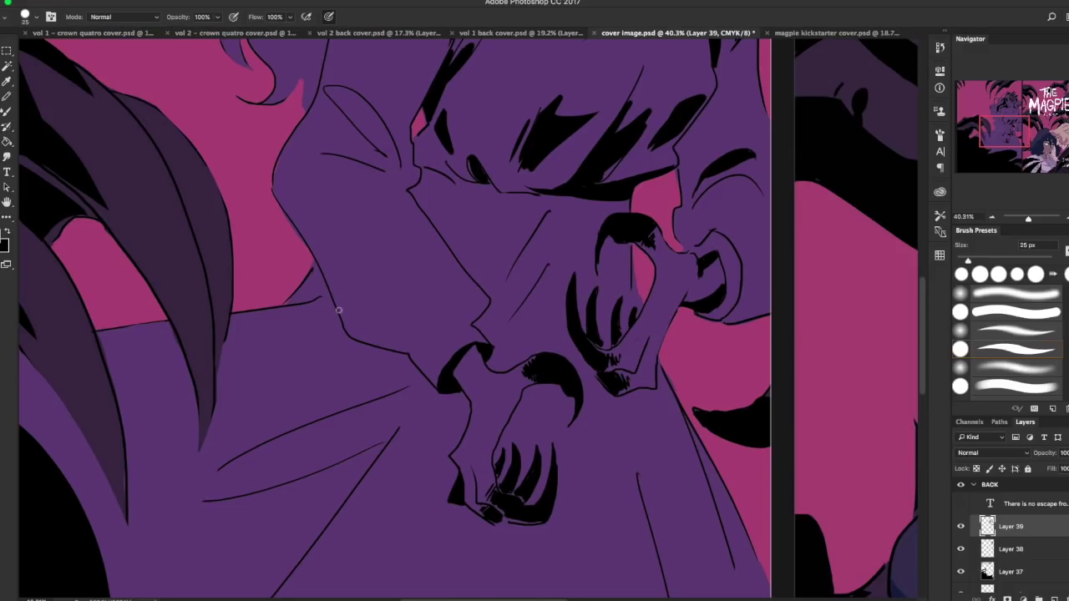
# Fill the corner behind the near forearm with black and paint two tapered fold shadows at the near elbow
pyautogui.moveTo(307, 281)
pyautogui.mouseDown()
pyautogui.moveTo(320, 275)
pyautogui.moveTo(300, 302)
pyautogui.moveTo(323, 291)
pyautogui.mouseUp()
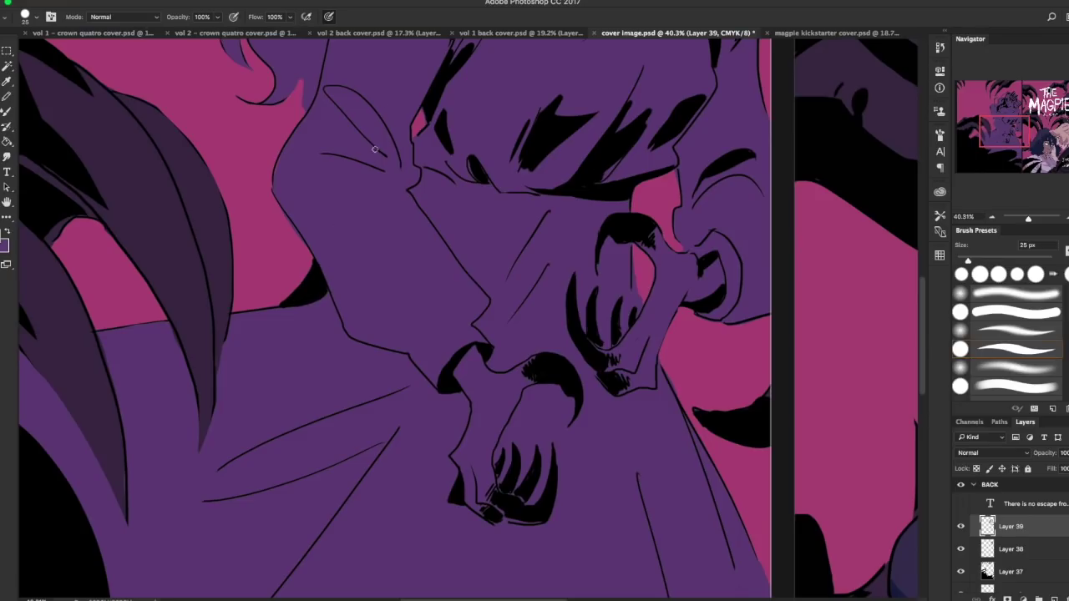
pyautogui.moveTo(326, 144); pyautogui.dragTo(395, 181)
pyautogui.press('x')
pyautogui.moveTo(356, 115); pyautogui.dragTo(397, 164)
pyautogui.moveTo(360, 117); pyautogui.dragTo(384, 153)
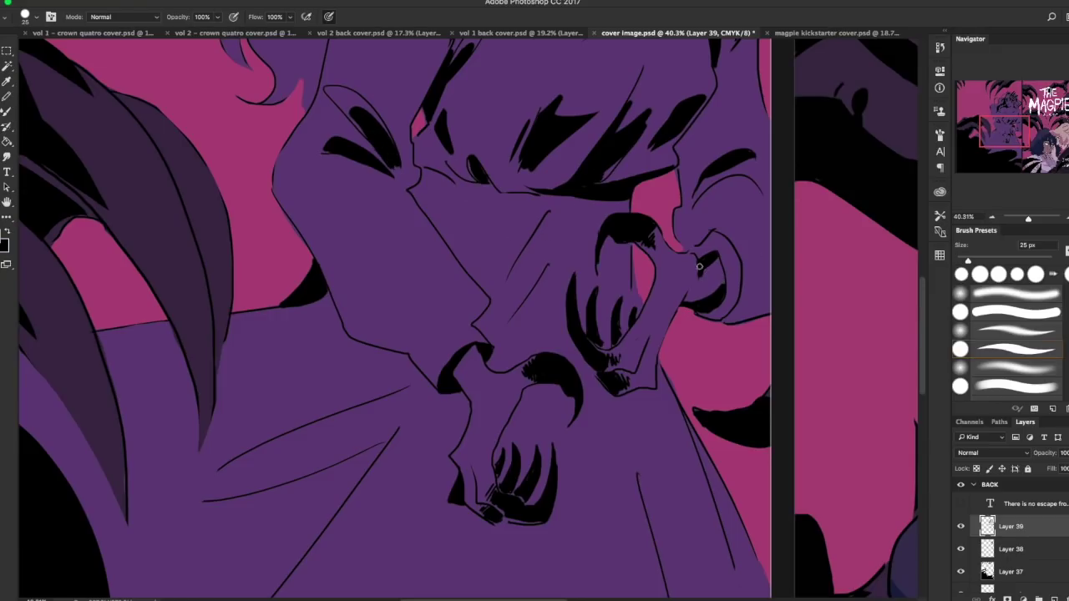
# Refine the black folds around the far cuff and add curved fold strokes above the near cuff
pyautogui.moveTo(716, 251); pyautogui.dragTo(737, 317)
pyautogui.moveTo(754, 260)
pyautogui.mouseDown()
pyautogui.moveTo(749, 313)
pyautogui.moveTo(748, 294)
pyautogui.mouseUp()
pyautogui.press('super+z')
pyautogui.moveTo(469, 322)
pyautogui.mouseDown()
pyautogui.moveTo(420, 353)
pyautogui.moveTo(477, 310)
pyautogui.mouseUp()
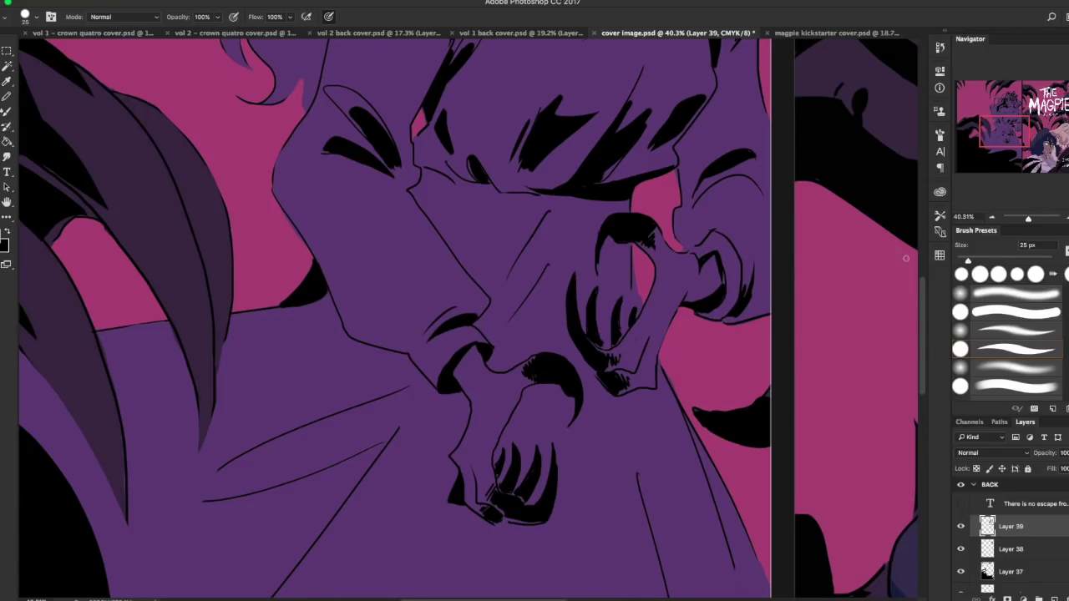
# Enlarge the brush to 100 px and paint broad black fold shadows across the skirt below the near cuff
pyautogui.click(993, 218)
pyautogui.click(993, 218)
pyautogui.click(993, 218)
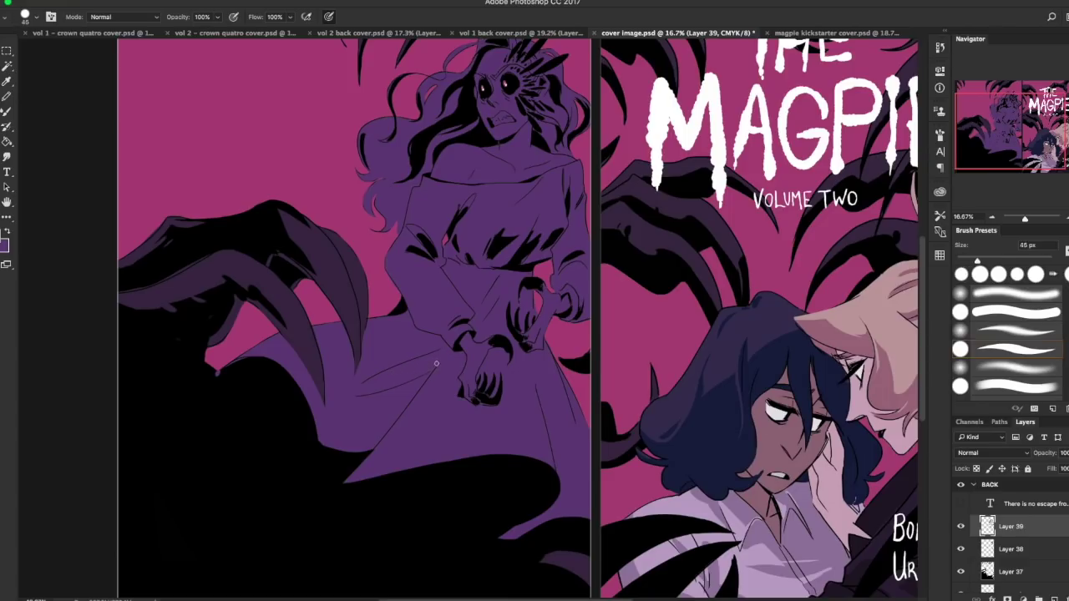
pyautogui.moveTo(435, 361); pyautogui.dragTo(392, 371)
pyautogui.press(']')
pyautogui.moveTo(431, 375); pyautogui.dragTo(378, 440)
pyautogui.moveTo(449, 343); pyautogui.dragTo(408, 360)
# Paint a long, wide black shadow down the far side of the skirt below the raised hand
pyautogui.moveTo(537, 374); pyautogui.dragTo(557, 472)
pyautogui.moveTo(541, 406)
pyautogui.mouseDown()
pyautogui.moveTo(529, 360)
pyautogui.moveTo(543, 351)
pyautogui.moveTo(563, 415)
pyautogui.mouseUp()
pyautogui.moveTo(547, 347)
pyautogui.mouseDown()
pyautogui.moveTo(559, 453)
pyautogui.moveTo(578, 473)
pyautogui.moveTo(576, 427)
pyautogui.mouseUp()
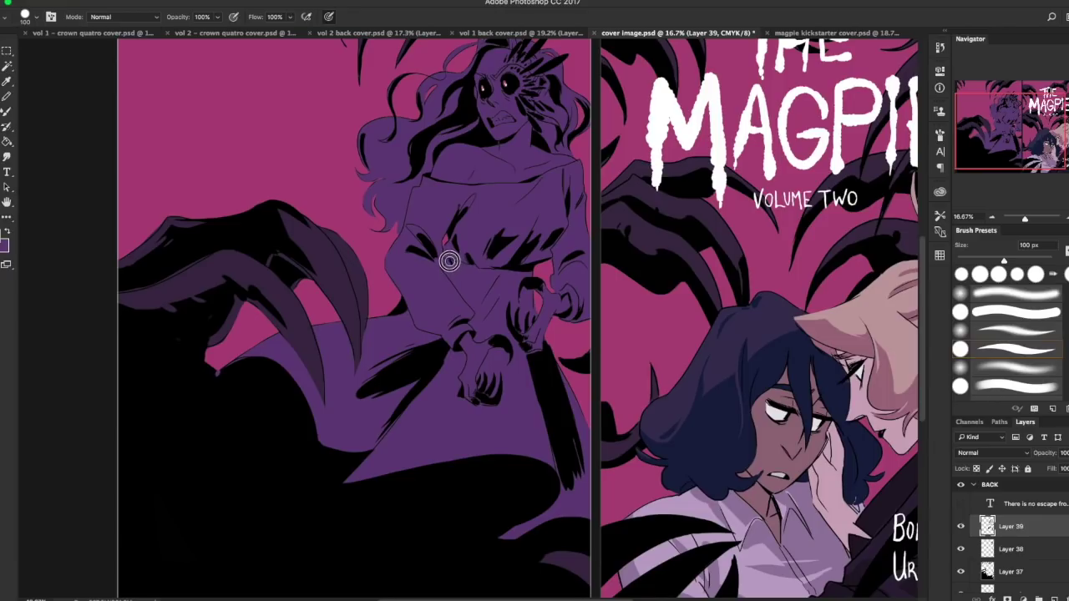
# Fill the dress area below the bodice, between the near forearm and the raised hand, with black
pyautogui.moveTo(451, 256)
pyautogui.mouseDown()
pyautogui.moveTo(468, 285)
pyautogui.moveTo(476, 271)
pyautogui.moveTo(463, 291)
pyautogui.moveTo(476, 281)
pyautogui.moveTo(487, 297)
pyautogui.moveTo(506, 270)
pyautogui.moveTo(478, 312)
pyautogui.moveTo(502, 270)
pyautogui.moveTo(482, 294)
pyautogui.moveTo(514, 277)
pyautogui.moveTo(489, 280)
pyautogui.moveTo(519, 272)
pyautogui.moveTo(499, 291)
pyautogui.moveTo(523, 273)
pyautogui.moveTo(482, 309)
pyautogui.mouseUp()
pyautogui.moveTo(485, 308)
pyautogui.mouseDown()
pyautogui.moveTo(504, 282)
pyautogui.moveTo(477, 300)
pyautogui.moveTo(555, 298)
pyautogui.moveTo(474, 271)
pyautogui.mouseUp()
pyautogui.press('e')
pyautogui.press('b')
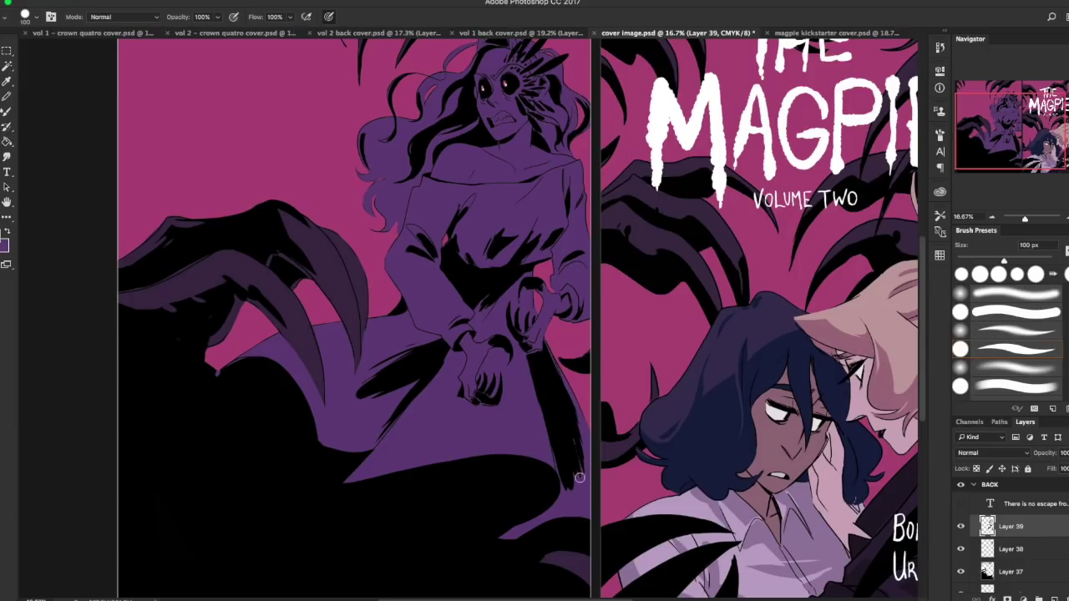
pyautogui.press('e')
pyautogui.press('b')
pyautogui.click(1064, 219)
pyautogui.click(1064, 218)
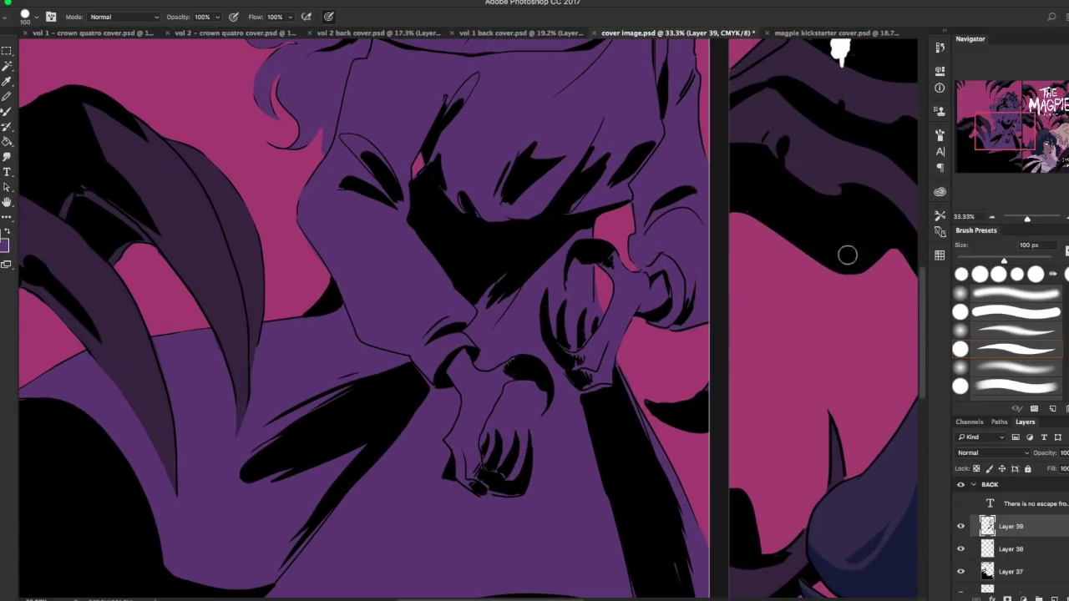
pyautogui.moveTo(499, 276)
pyautogui.mouseDown()
pyautogui.moveTo(545, 249)
pyautogui.moveTo(544, 228)
pyautogui.moveTo(505, 233)
pyautogui.moveTo(476, 217)
pyautogui.mouseUp()
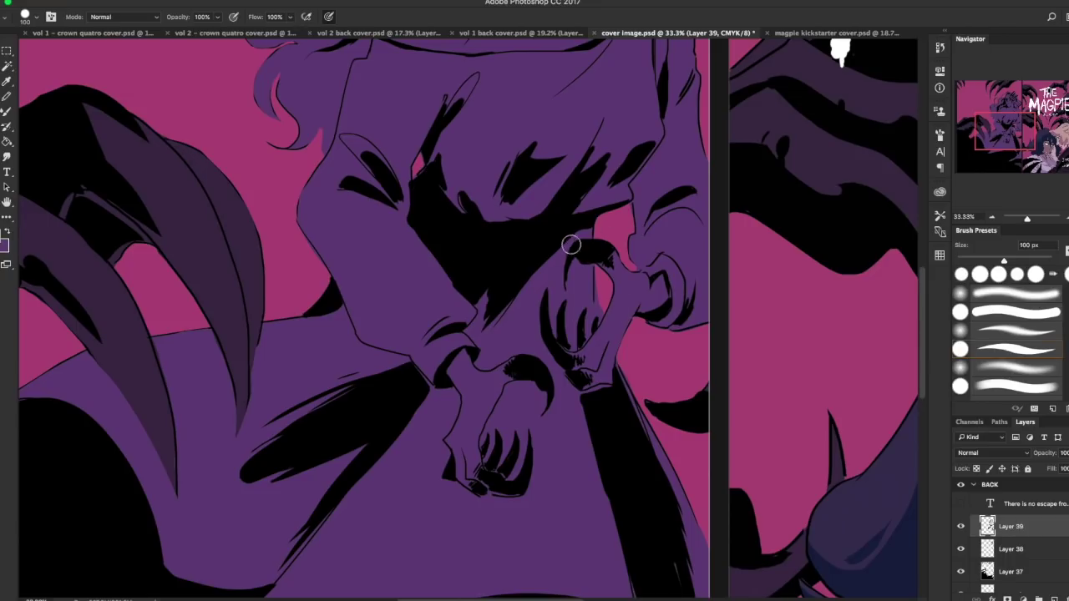
# Extend the near skirt folds' strokes and carry the far black shadow down to the hem, tidying its edge
pyautogui.moveTo(355, 425); pyautogui.dragTo(221, 497)
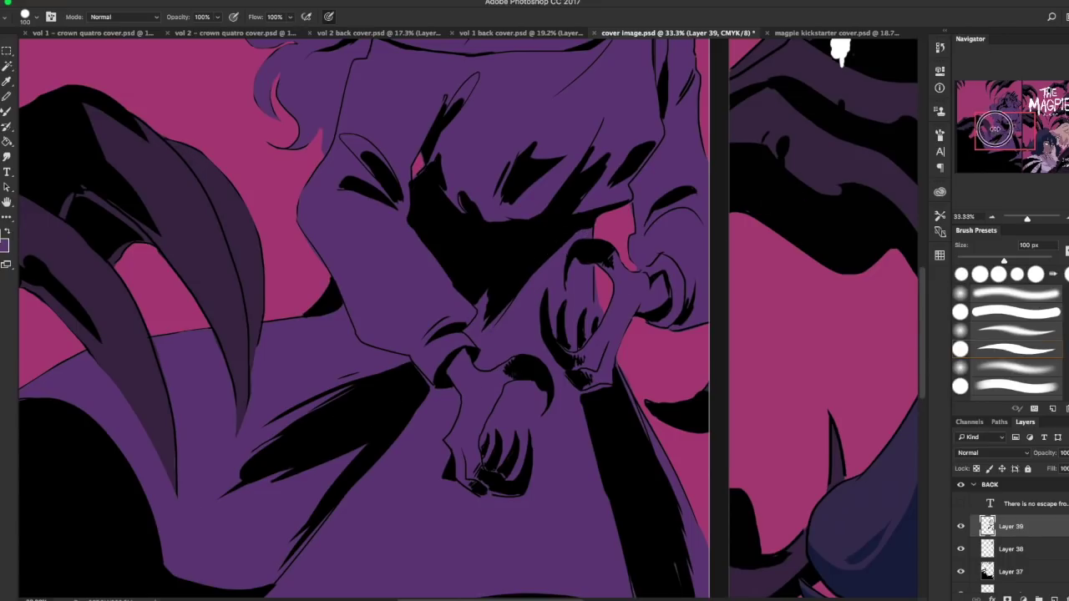
pyautogui.moveTo(995, 128); pyautogui.dragTo(1001, 144)
pyautogui.moveTo(594, 297)
pyautogui.mouseDown()
pyautogui.moveTo(599, 454)
pyautogui.moveTo(624, 486)
pyautogui.mouseUp()
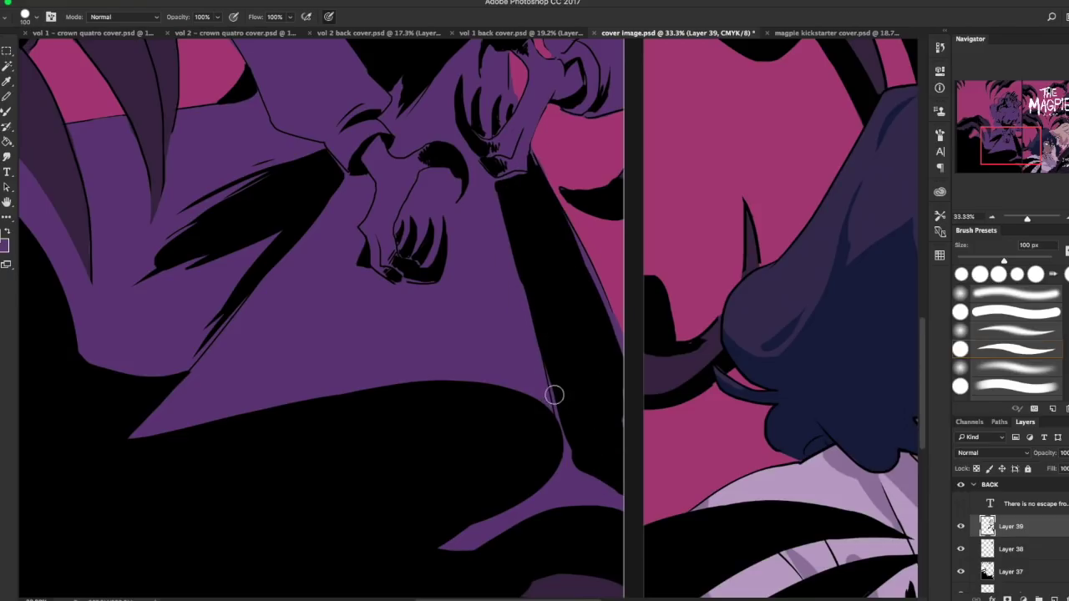
pyautogui.press('e')
pyautogui.press('b')
pyautogui.moveTo(566, 429); pyautogui.dragTo(587, 489)
pyautogui.press('e')
pyautogui.moveTo(563, 432); pyautogui.dragTo(571, 471)
pyautogui.press('b')
pyautogui.moveTo(618, 439)
pyautogui.mouseDown()
pyautogui.moveTo(628, 506)
pyautogui.moveTo(614, 438)
pyautogui.mouseUp()
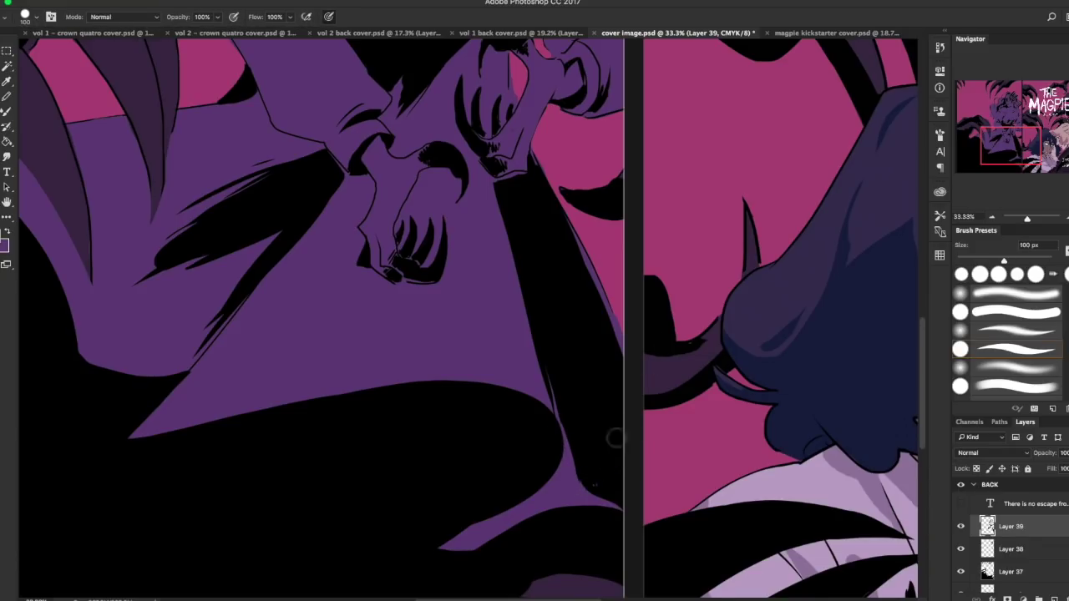
pyautogui.moveTo(273, 239)
pyautogui.mouseDown()
pyautogui.moveTo(206, 327)
pyautogui.moveTo(275, 243)
pyautogui.moveTo(243, 256)
pyautogui.moveTo(190, 339)
pyautogui.mouseUp()
# Examine the shadowed figure against the full back and front covers
pyautogui.press('e')
pyautogui.moveTo(1029, 219); pyautogui.dragTo(1024, 219)
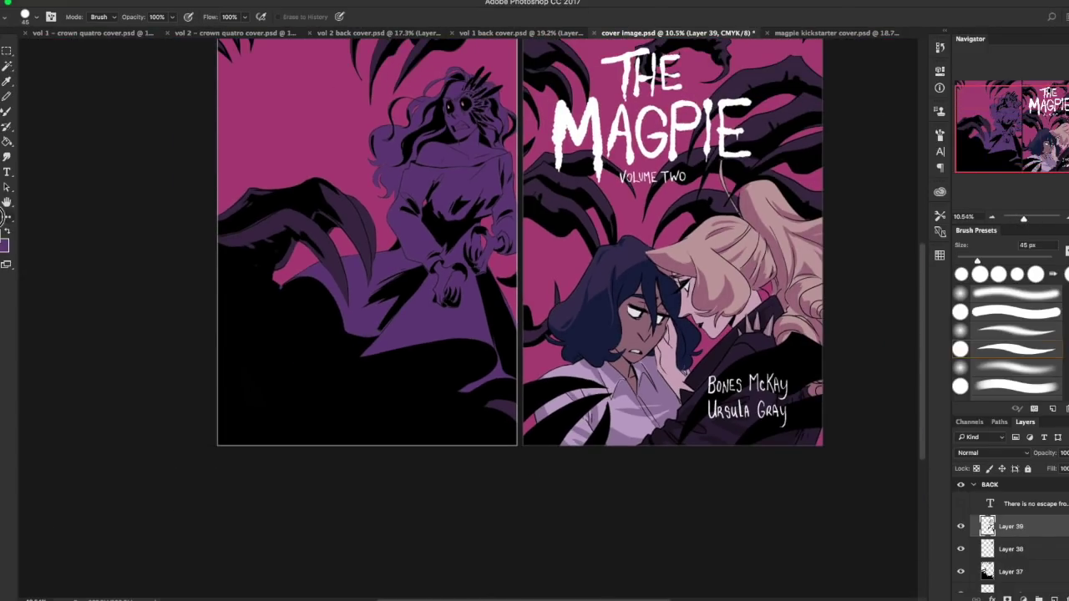
pyautogui.scroll(5, 470, 103)
pyautogui.moveTo(666, 208); pyautogui.dragTo(671, 210)
pyautogui.moveTo(551, 228); pyautogui.dragTo(554, 241)
pyautogui.moveTo(1031, 218); pyautogui.dragTo(1024, 218)
pyautogui.click(1026, 145)
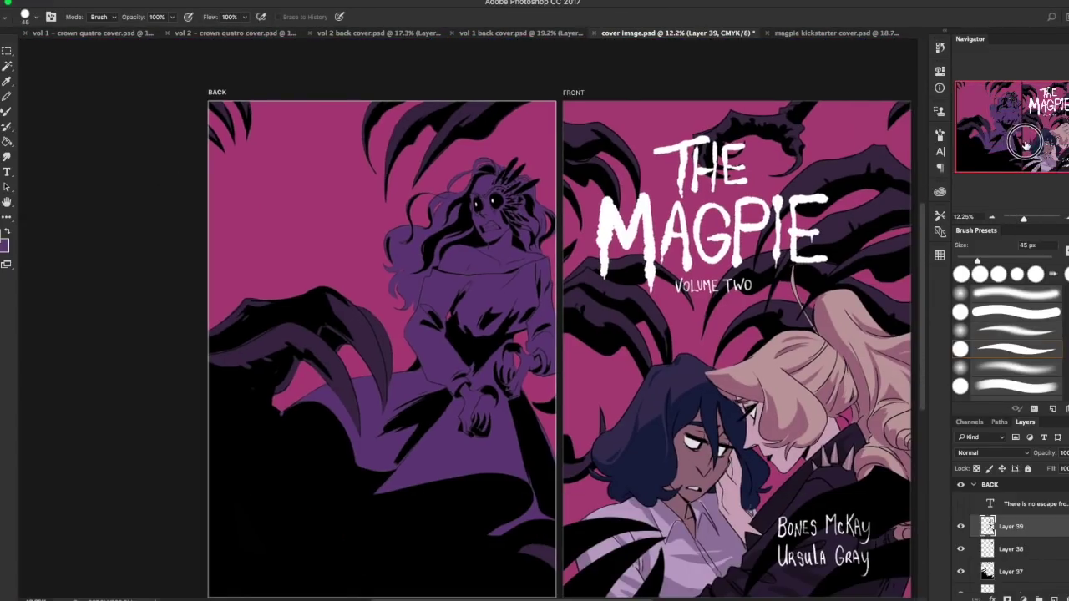